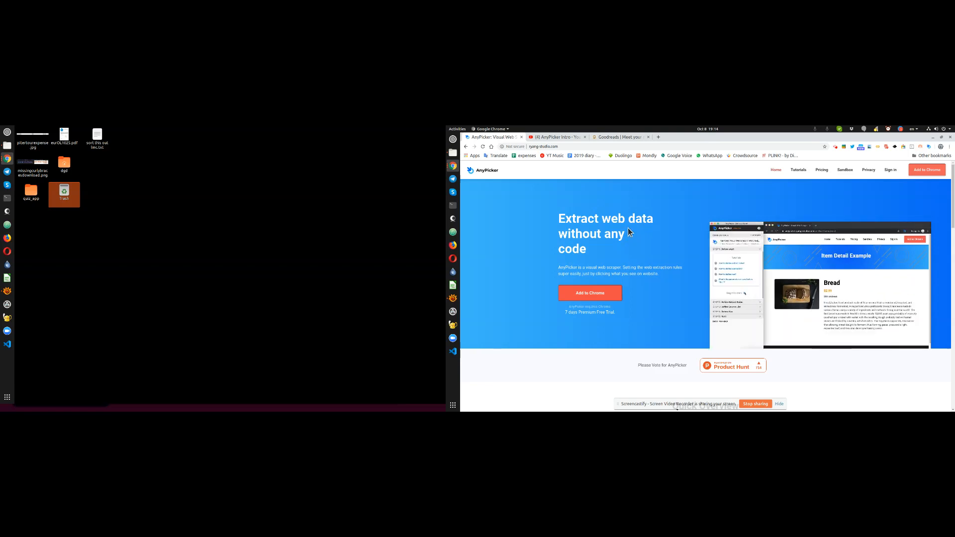
- Look over the AnyPicker homepage and its intro video, ending on the Goodreads home page
{"action": "left_click_drag", "start_coordinate": [603, 219], "coordinate": [600, 247]}
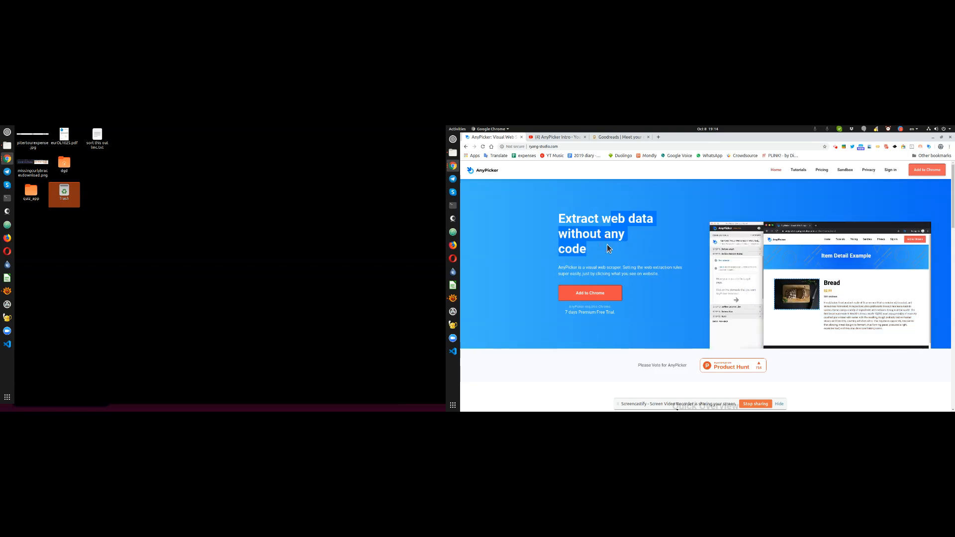
{"action": "left_click", "coordinate": [655, 253]}
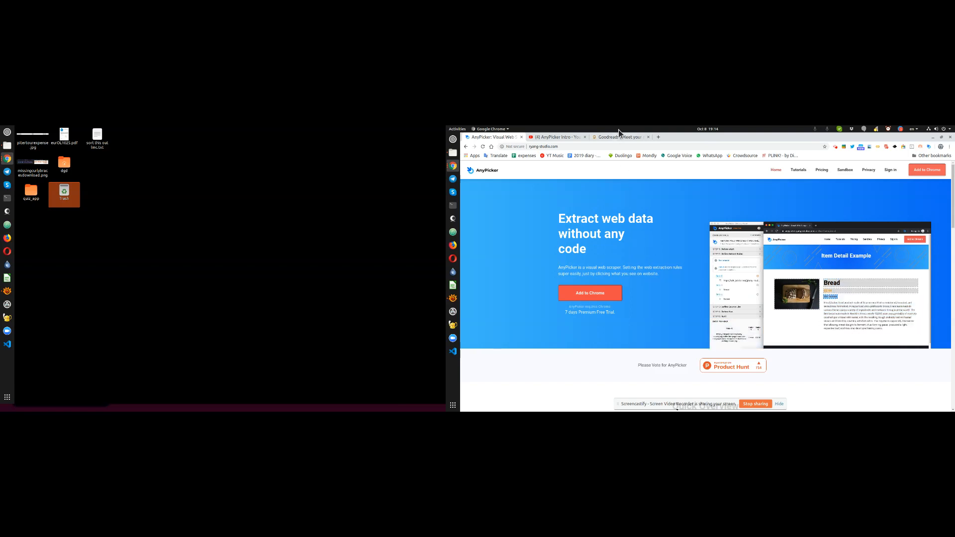
{"action": "left_click", "coordinate": [558, 137]}
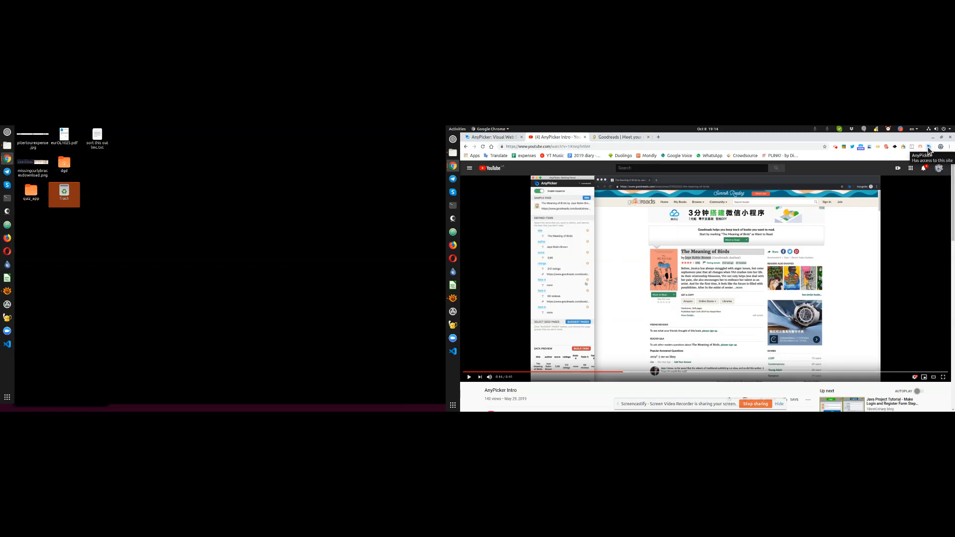
{"action": "left_click", "coordinate": [628, 138]}
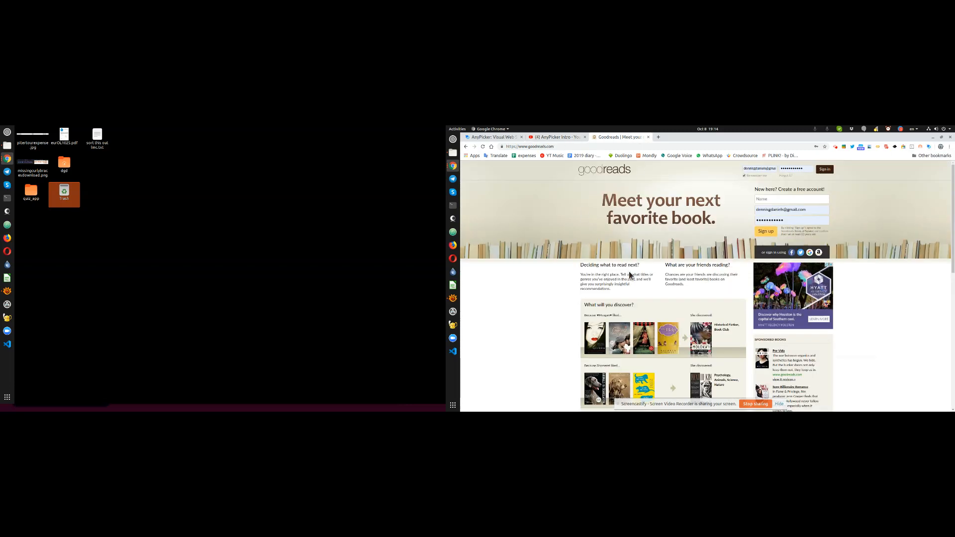
{"action": "left_click", "coordinate": [562, 138]}
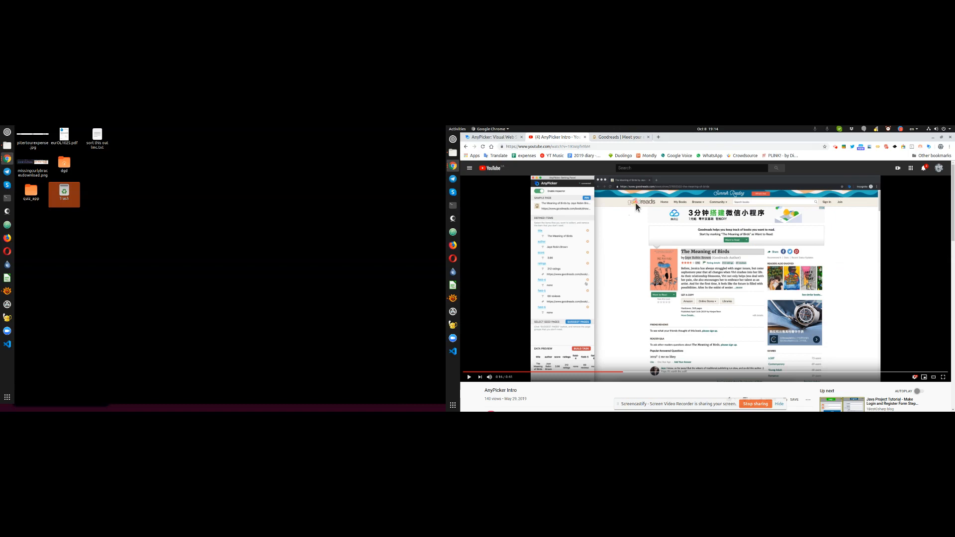
{"action": "left_click", "coordinate": [613, 139]}
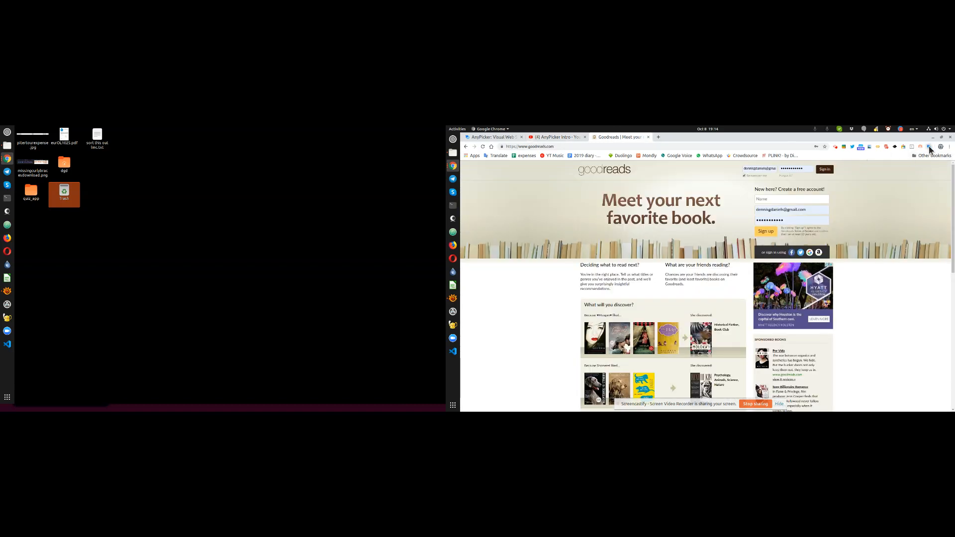
{"action": "key", "text": "super+shift+Left"}
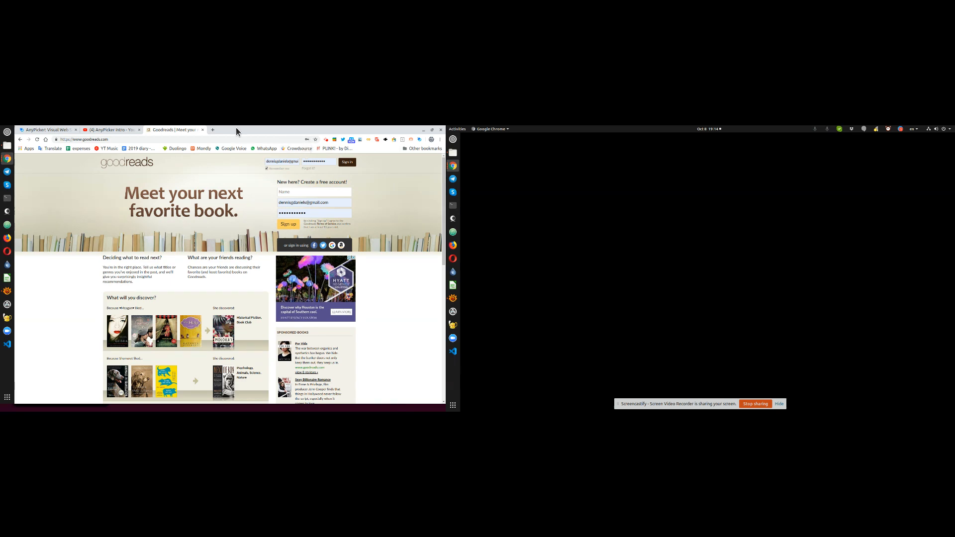
{"action": "left_click_drag", "start_coordinate": [236, 134], "coordinate": [683, 157]}
{"action": "double_click", "coordinate": [791, 154]}
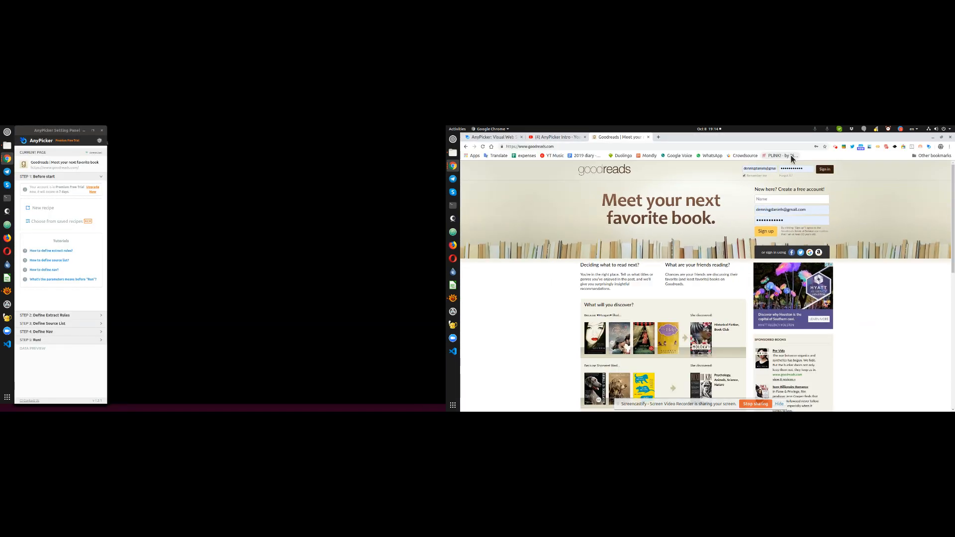
{"action": "left_click", "coordinate": [93, 131]}
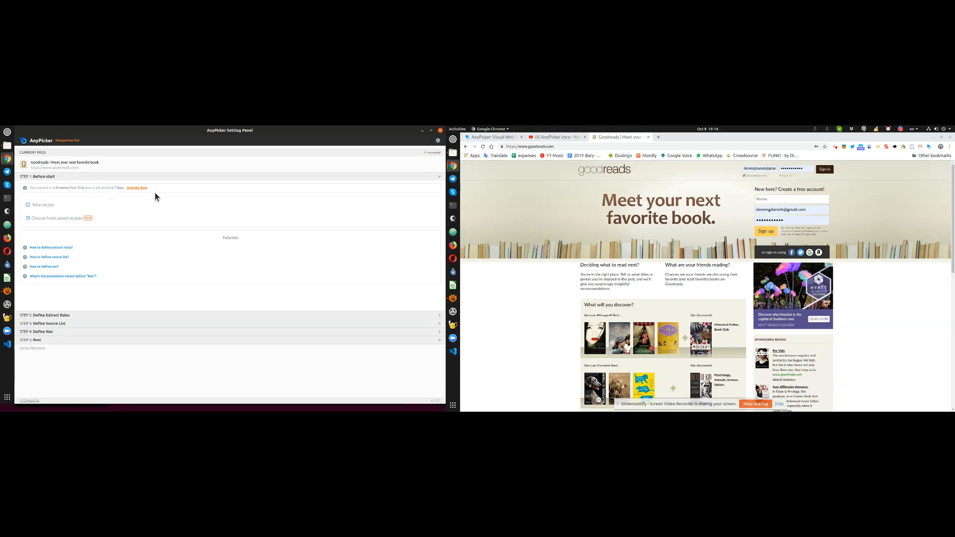
{"action": "left_click", "coordinate": [44, 205]}
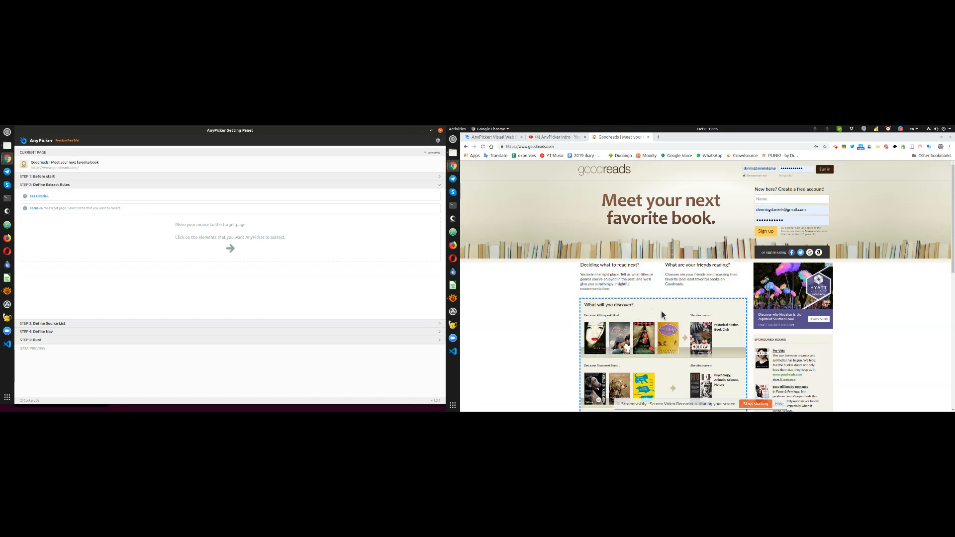
{"action": "left_click", "coordinate": [599, 336]}
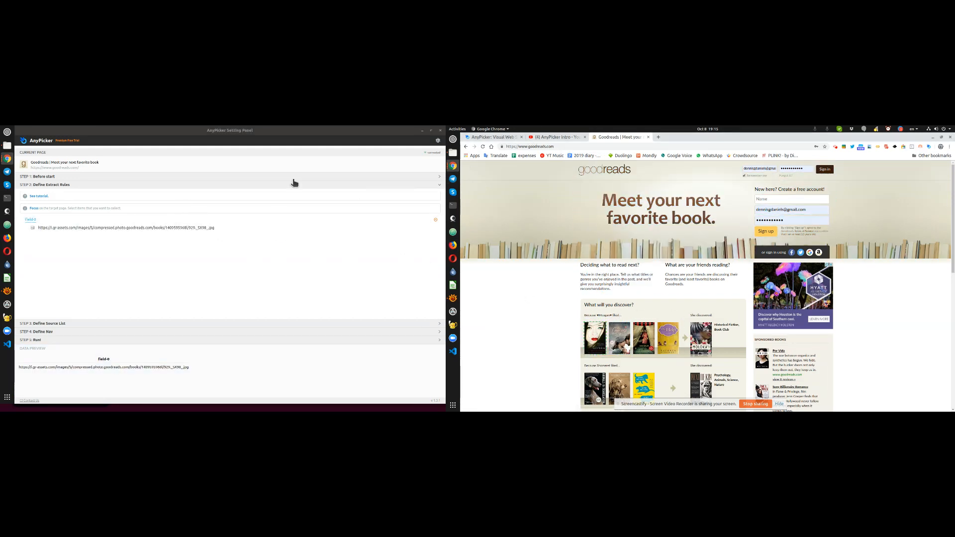
{"action": "left_click", "coordinate": [441, 130]}
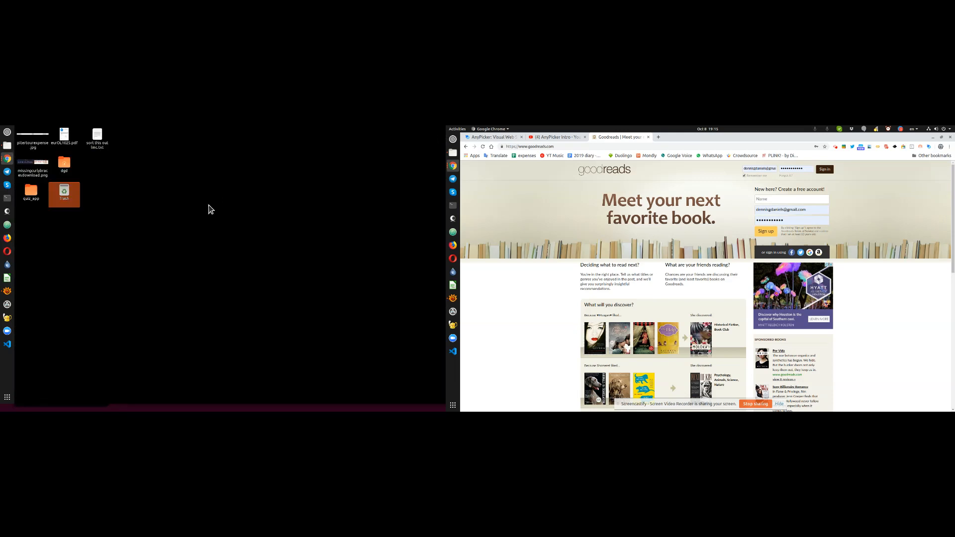
- Open the Memoirs of a Geisha book page on Goodreads and start a new AnyPicker recipe for it in a maximized setting panel
{"action": "left_click", "coordinate": [594, 333]}
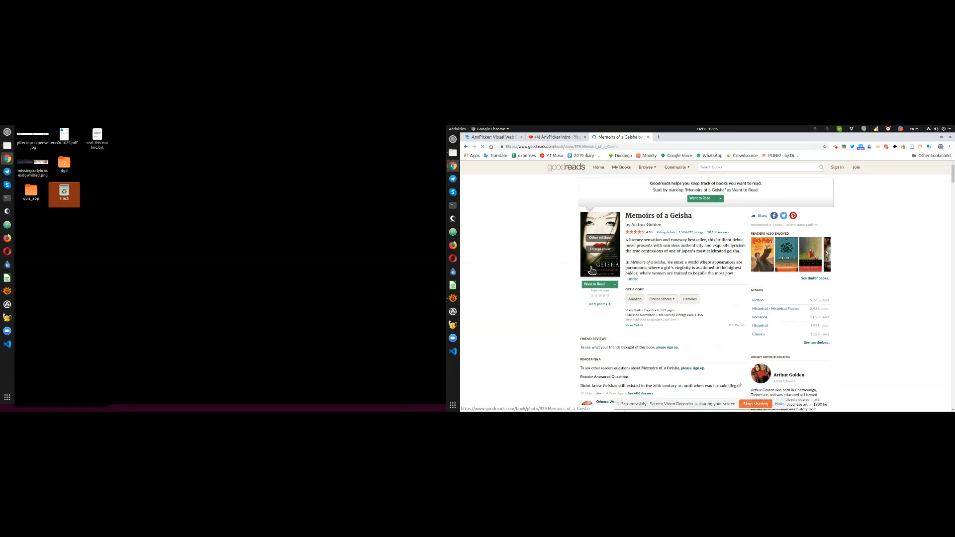
{"action": "key", "text": "super+shift+Left"}
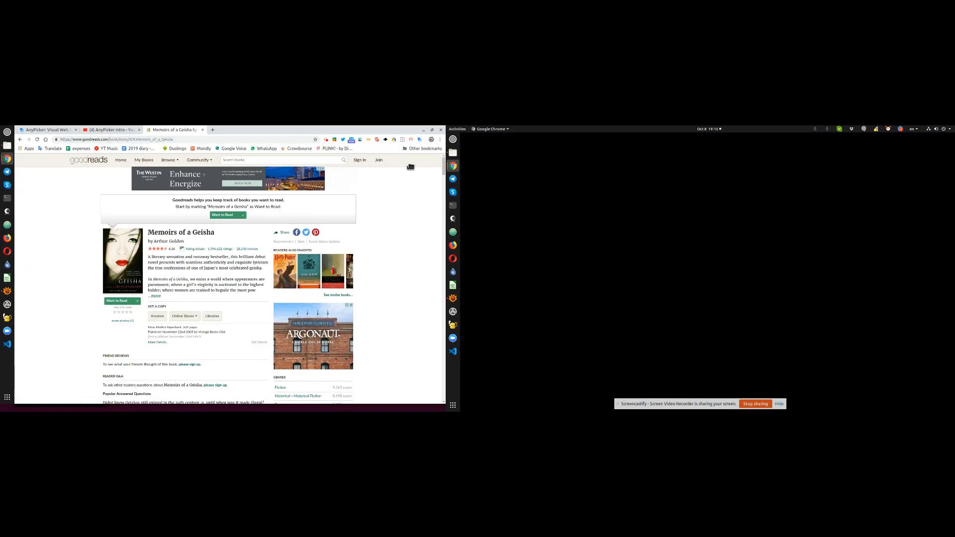
{"action": "left_click_drag", "start_coordinate": [411, 167], "coordinate": [733, 169]}
{"action": "double_click", "coordinate": [743, 167]}
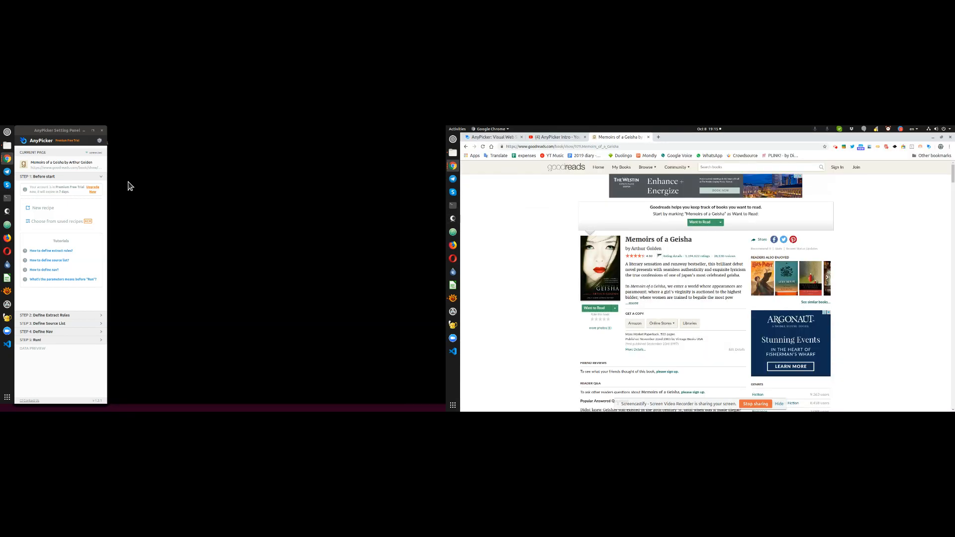
{"action": "left_click", "coordinate": [93, 130]}
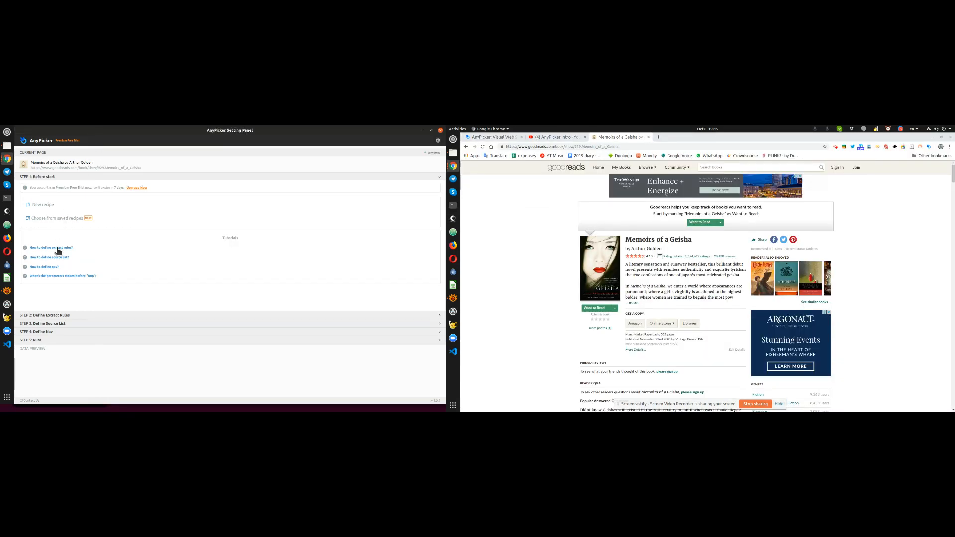
{"action": "left_click", "coordinate": [41, 206]}
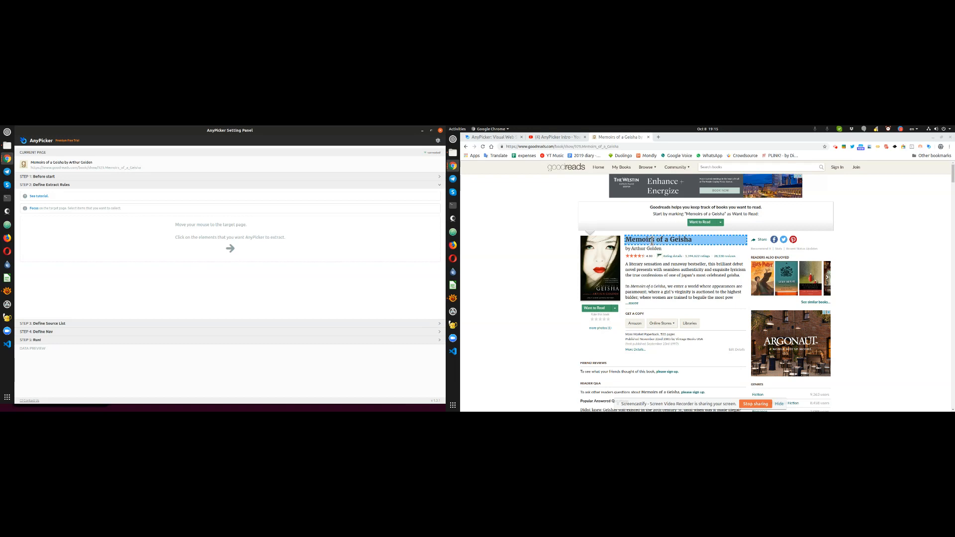
- Add the book's title heading as an extract field and name it title-0
{"action": "left_click", "coordinate": [652, 241]}
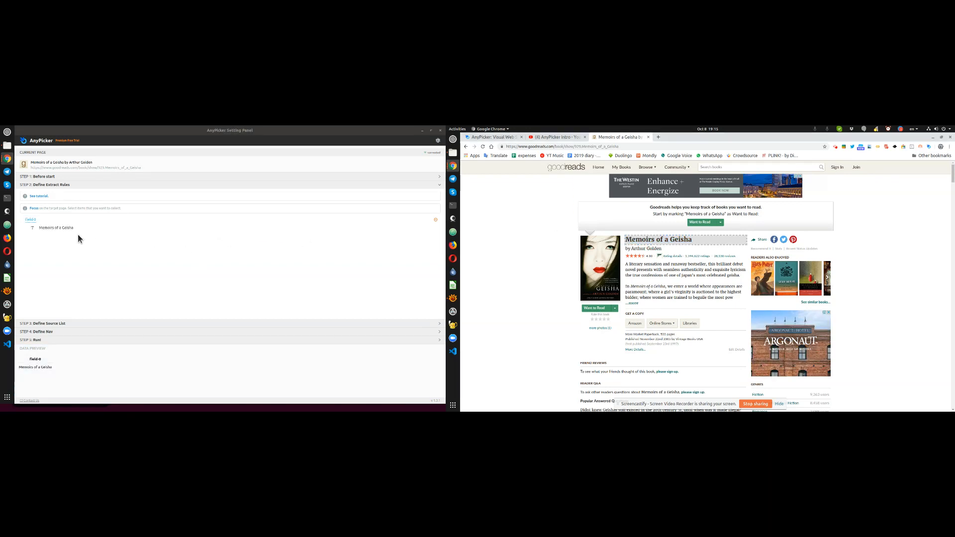
{"action": "left_click", "coordinate": [31, 221]}
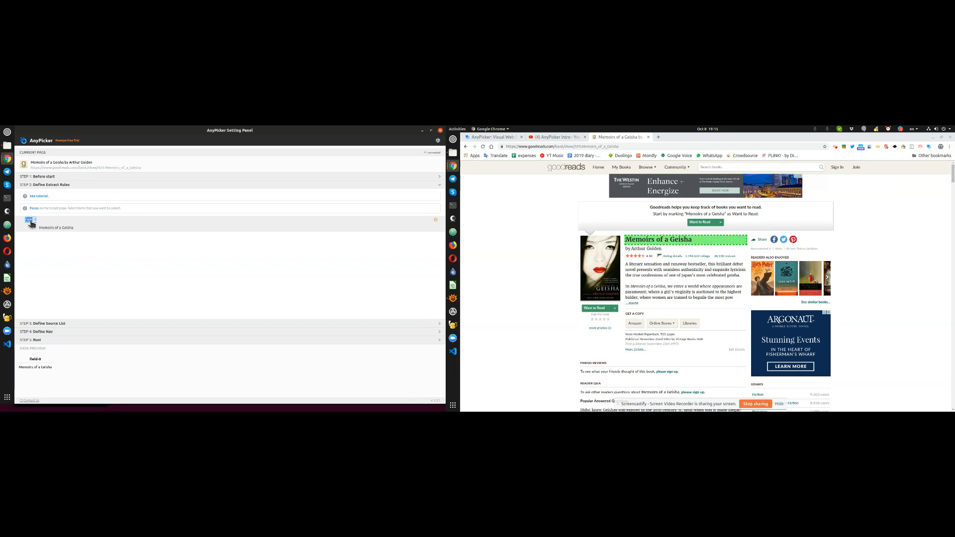
{"action": "type", "text": "title"}
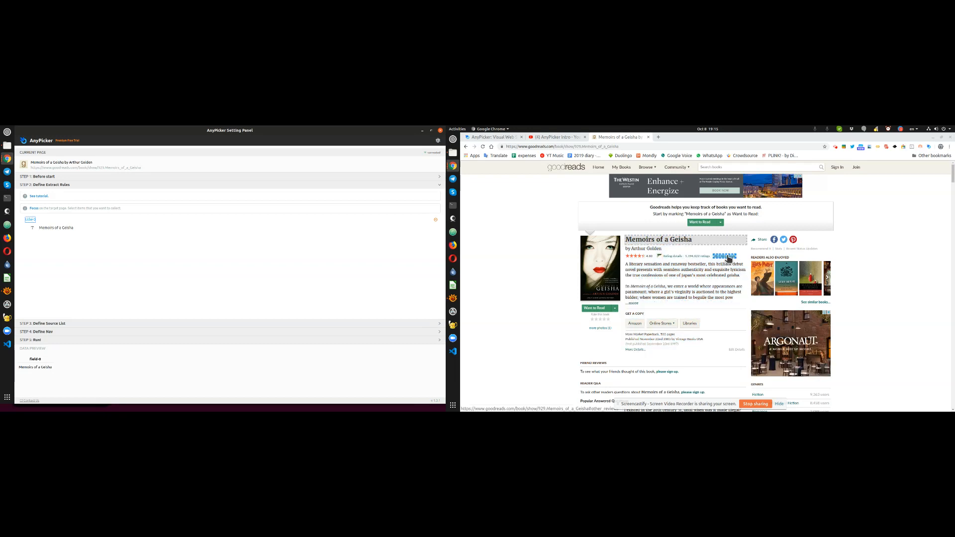
- Add the book's reviews link to the extract rules and name its text field num-1 and its URL field review link-2
{"action": "left_click", "coordinate": [728, 258]}
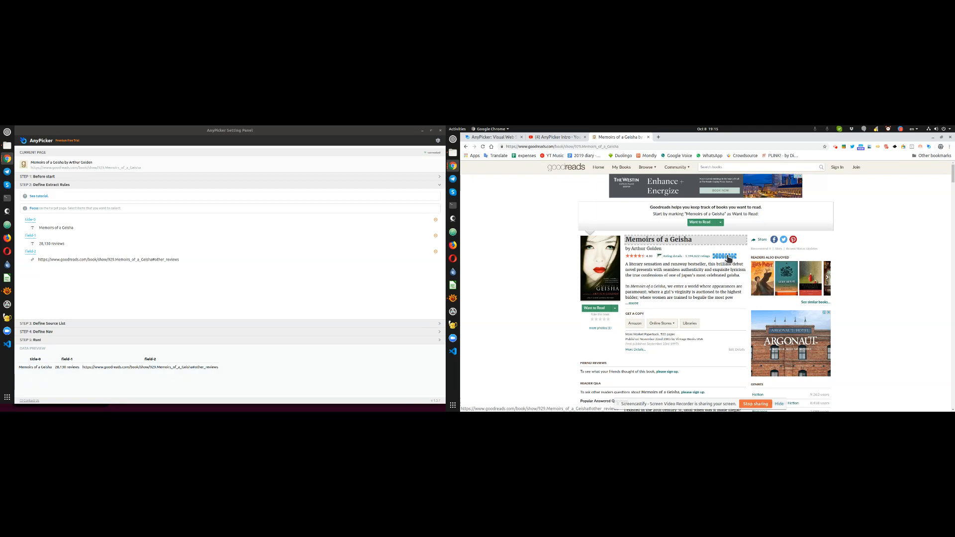
{"action": "left_click", "coordinate": [28, 238]}
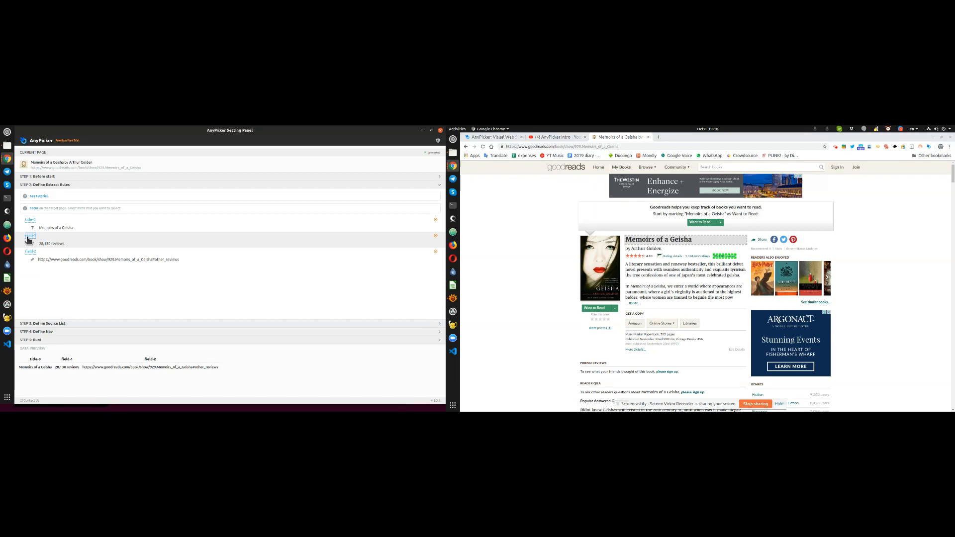
{"action": "left_click", "coordinate": [31, 252]}
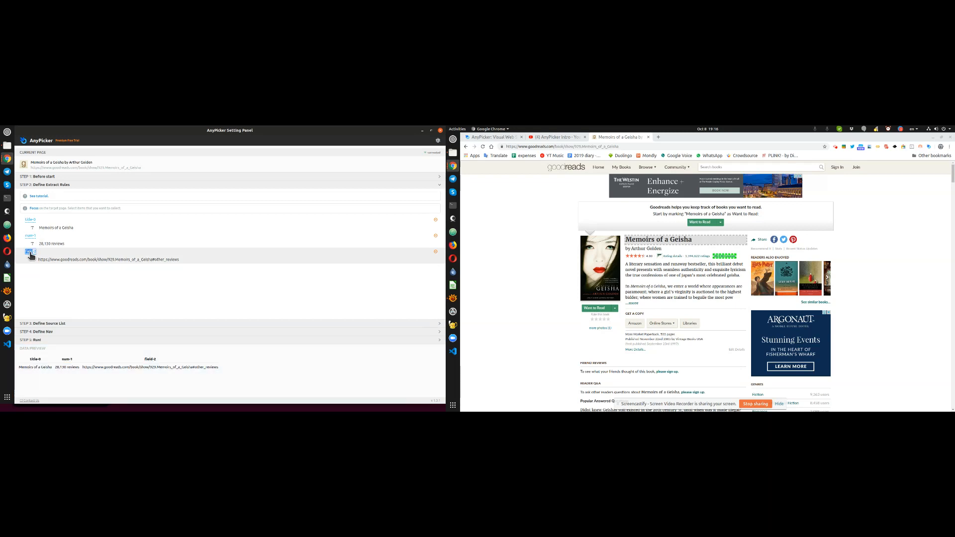
{"action": "type", "text": "u"}
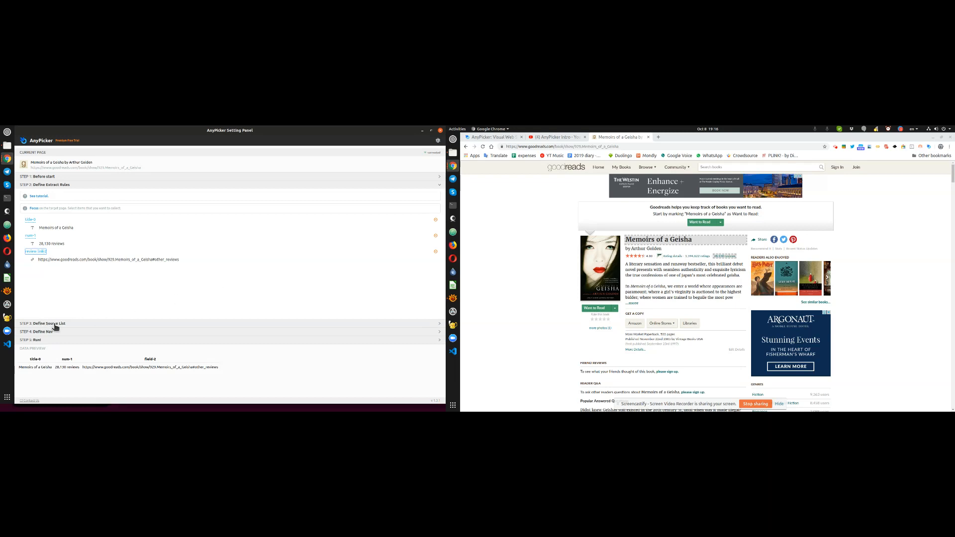
- Start defining the recipe's source list by generating link list suggestions from the Goodreads home page
{"action": "left_click", "coordinate": [55, 324]}
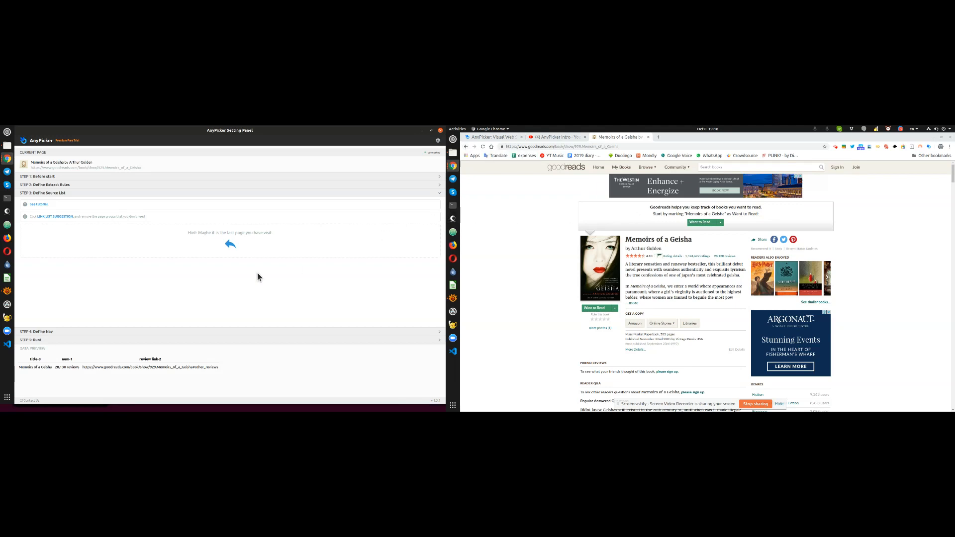
{"action": "left_click", "coordinate": [467, 147]}
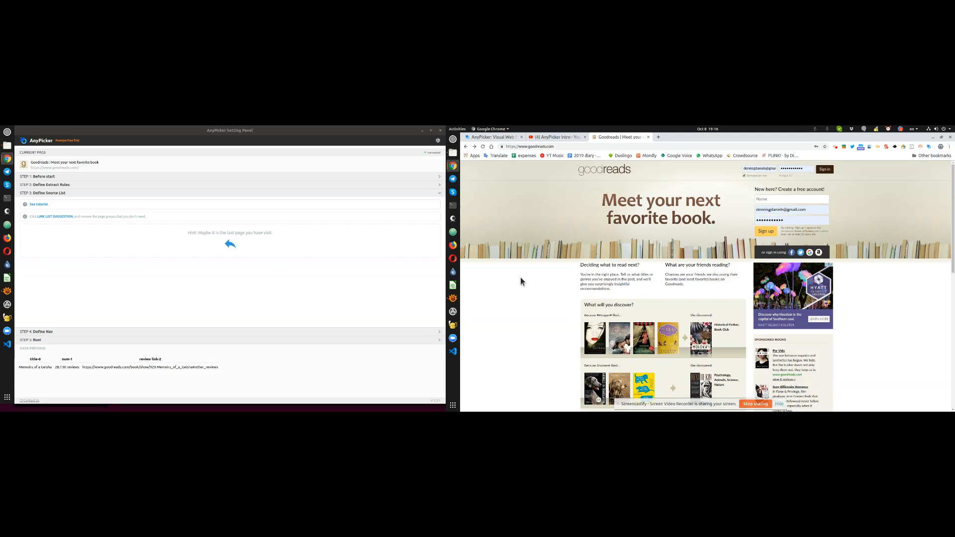
{"action": "left_click", "coordinate": [54, 217]}
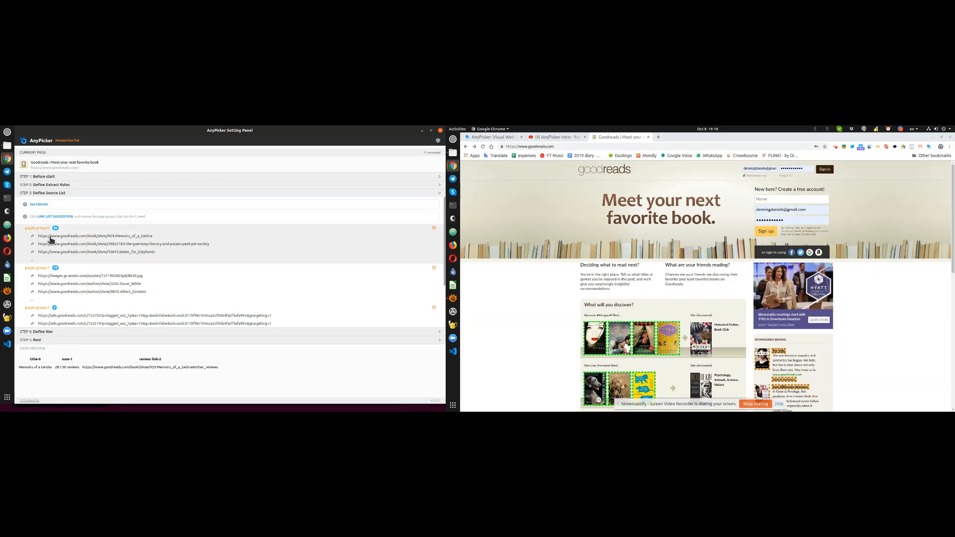
- Check the suggested links highlighted on the Goodreads home page and remove the ads and advertisers page groups from the source list
{"action": "scroll", "coordinate": [617, 346], "scroll_direction": "down", "scroll_amount": 2}
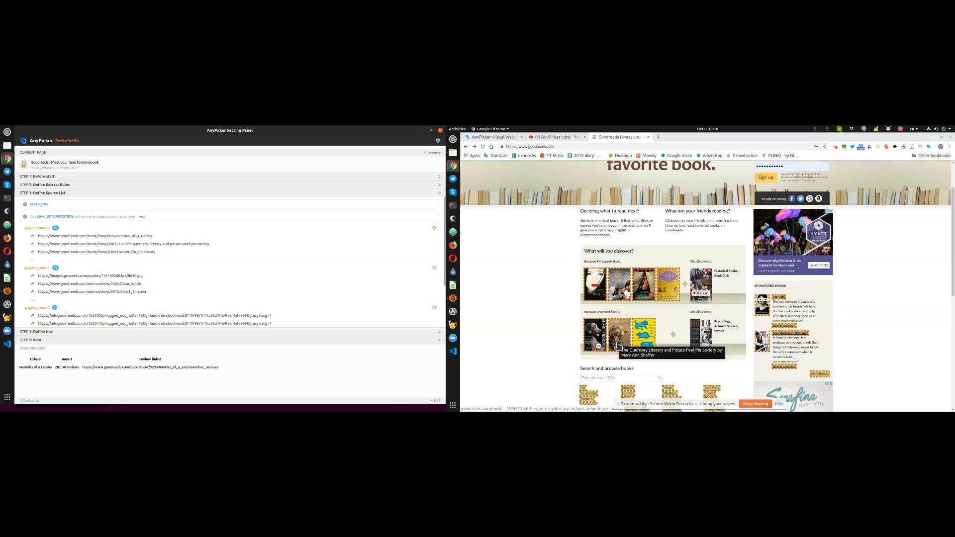
{"action": "scroll", "coordinate": [617, 349], "scroll_direction": "down", "scroll_amount": 2}
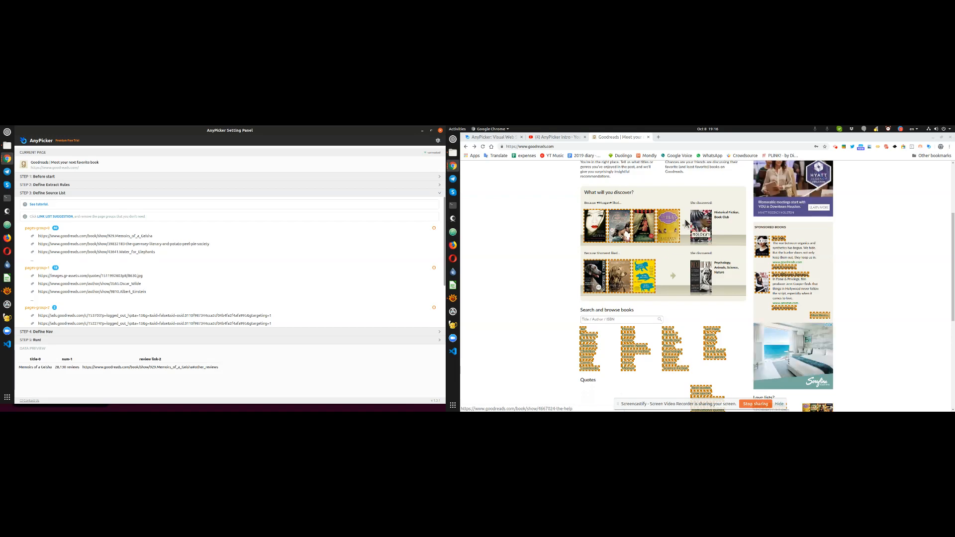
{"action": "scroll", "coordinate": [557, 327], "scroll_direction": "down", "scroll_amount": 7}
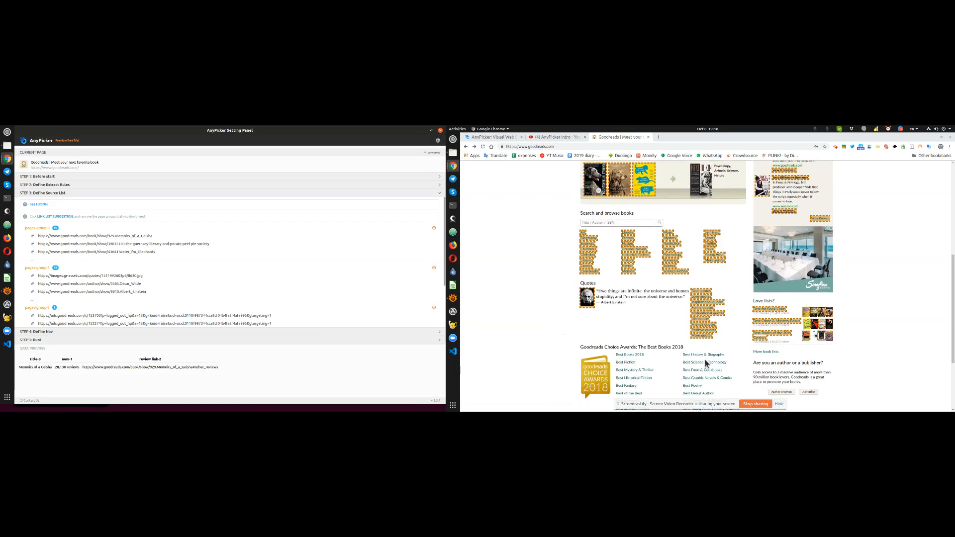
{"action": "scroll", "coordinate": [690, 283], "scroll_direction": "up", "scroll_amount": 3}
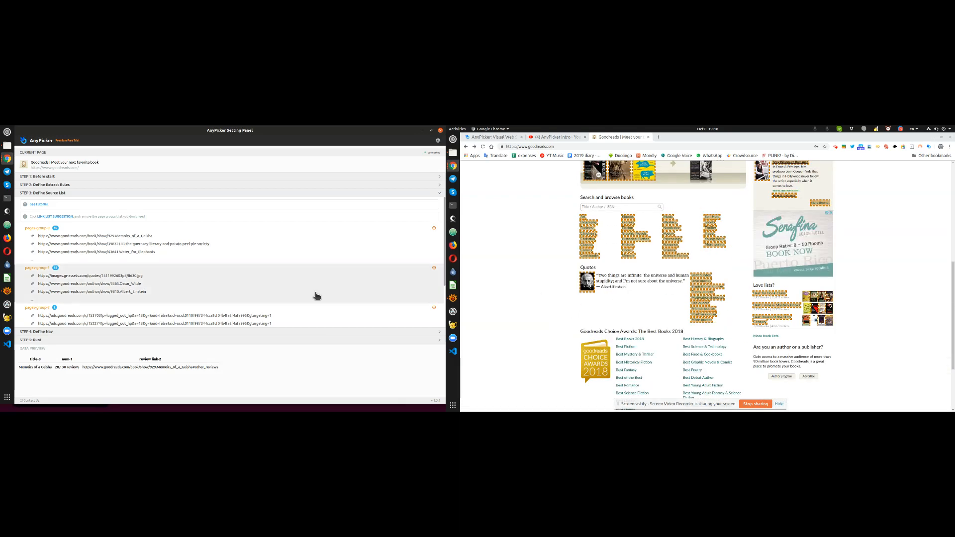
{"action": "scroll", "coordinate": [642, 288], "scroll_direction": "up", "scroll_amount": 4}
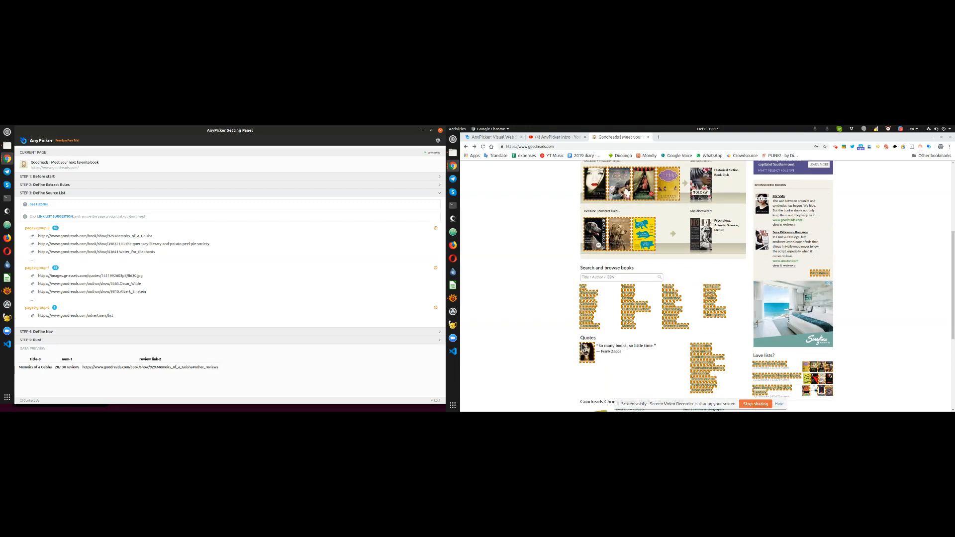
{"action": "left_click", "coordinate": [435, 308]}
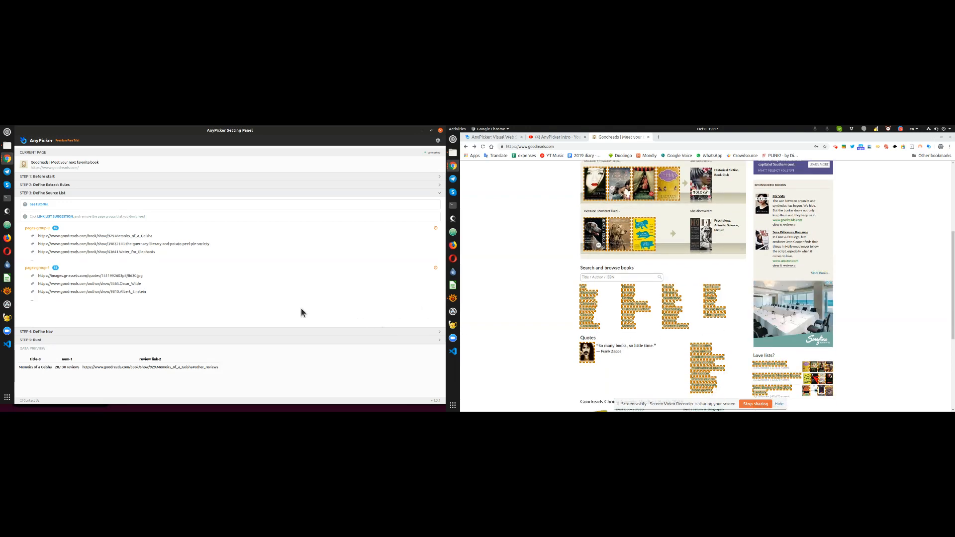
{"action": "scroll", "coordinate": [549, 347], "scroll_direction": "up", "scroll_amount": 4}
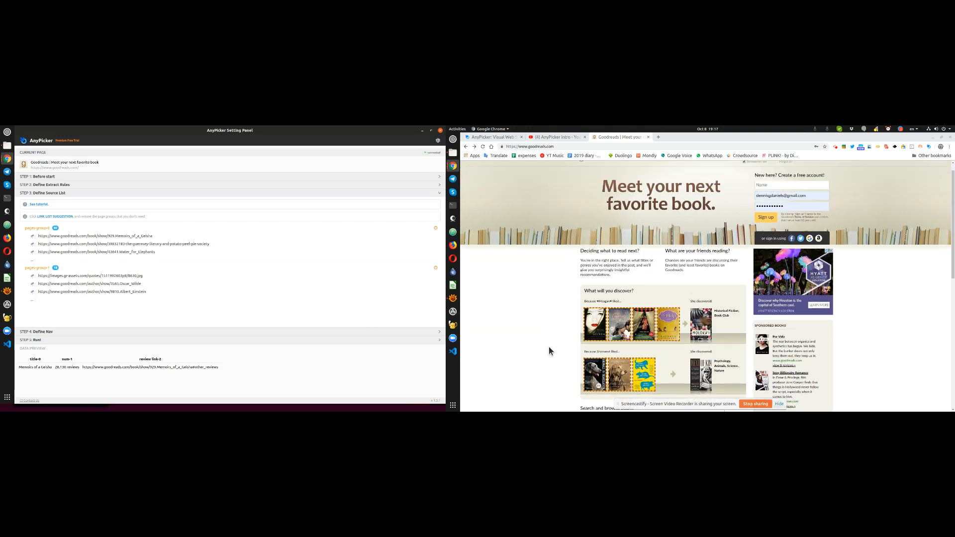
{"action": "scroll", "coordinate": [562, 366], "scroll_direction": "down", "scroll_amount": 7}
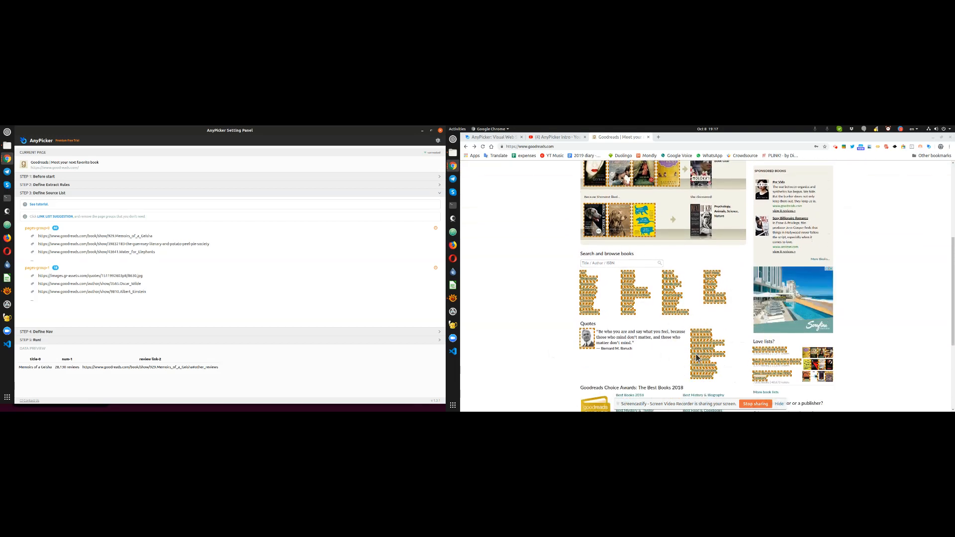
- Remove the page group of quote images and author links from the source list, checking it against the highlighted links on the home page
{"action": "scroll", "coordinate": [696, 355], "scroll_direction": "down", "scroll_amount": 2}
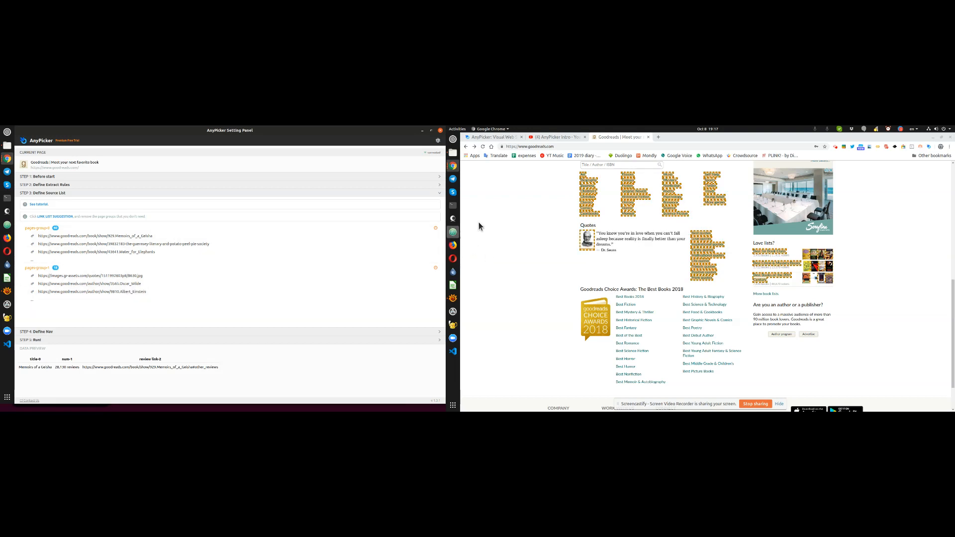
{"action": "scroll", "coordinate": [517, 263], "scroll_direction": "up", "scroll_amount": 1}
{"action": "scroll", "coordinate": [522, 262], "scroll_direction": "up", "scroll_amount": 3}
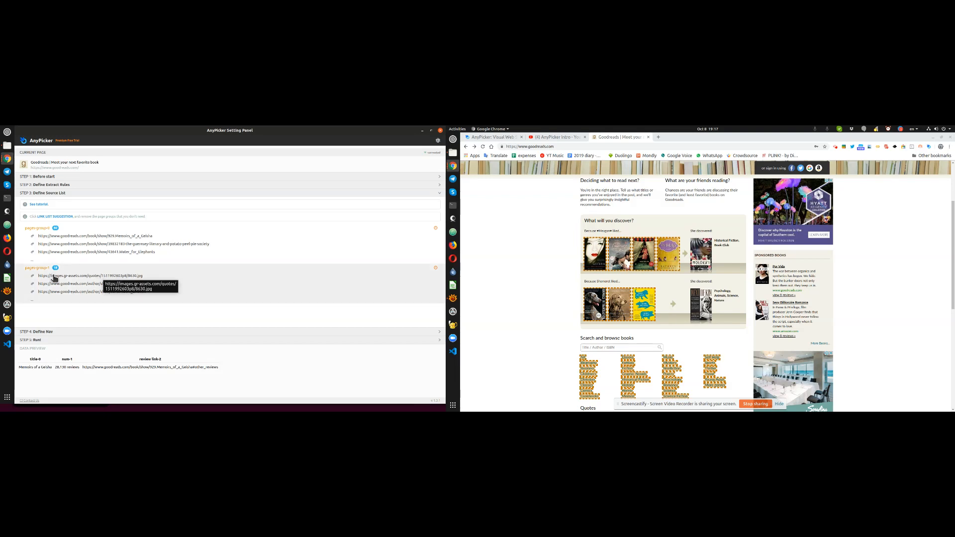
{"action": "left_click", "coordinate": [436, 269]}
{"action": "scroll", "coordinate": [595, 327], "scroll_direction": "down", "scroll_amount": 4}
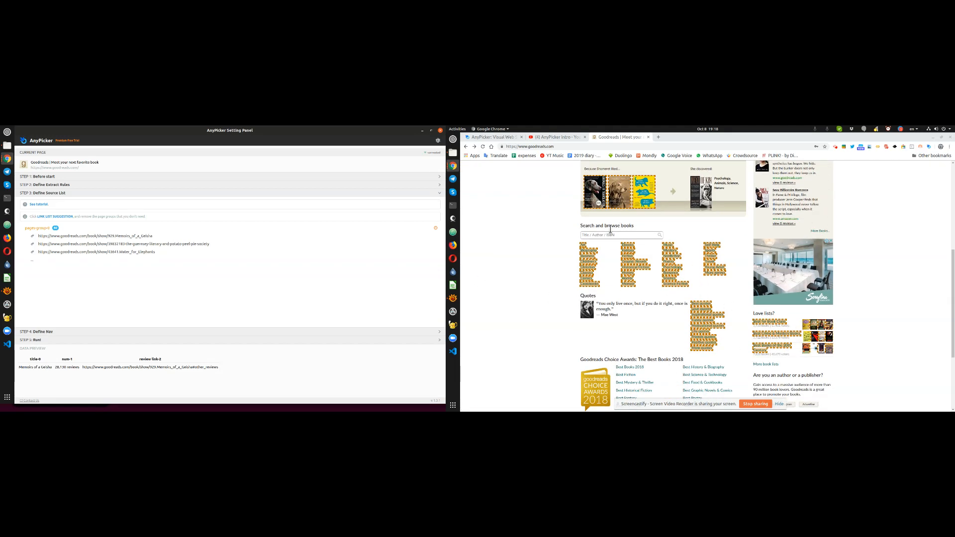
{"action": "scroll", "coordinate": [486, 311], "scroll_direction": "up", "scroll_amount": 2}
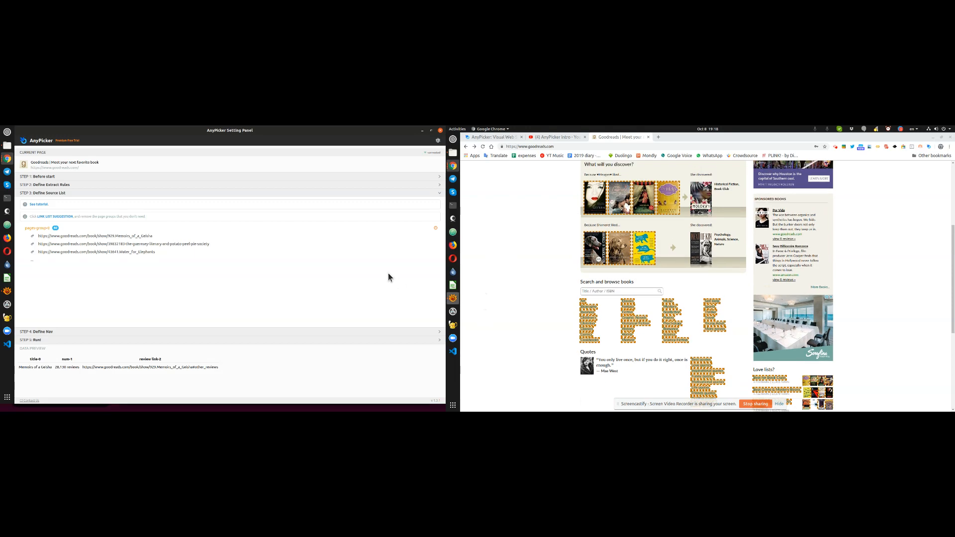
- Remove the remaining book page group and generate new link list suggestions from the Goodreads home page
{"action": "left_click", "coordinate": [436, 231]}
{"action": "scroll", "coordinate": [512, 295], "scroll_direction": "up", "scroll_amount": 2}
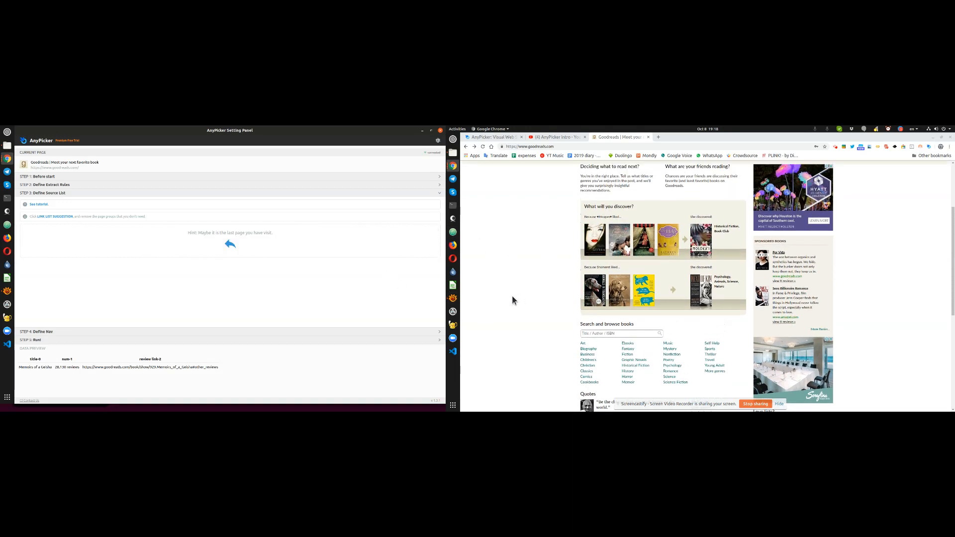
{"action": "scroll", "coordinate": [512, 296], "scroll_direction": "up", "scroll_amount": 3}
{"action": "scroll", "coordinate": [512, 296], "scroll_direction": "down", "scroll_amount": 1}
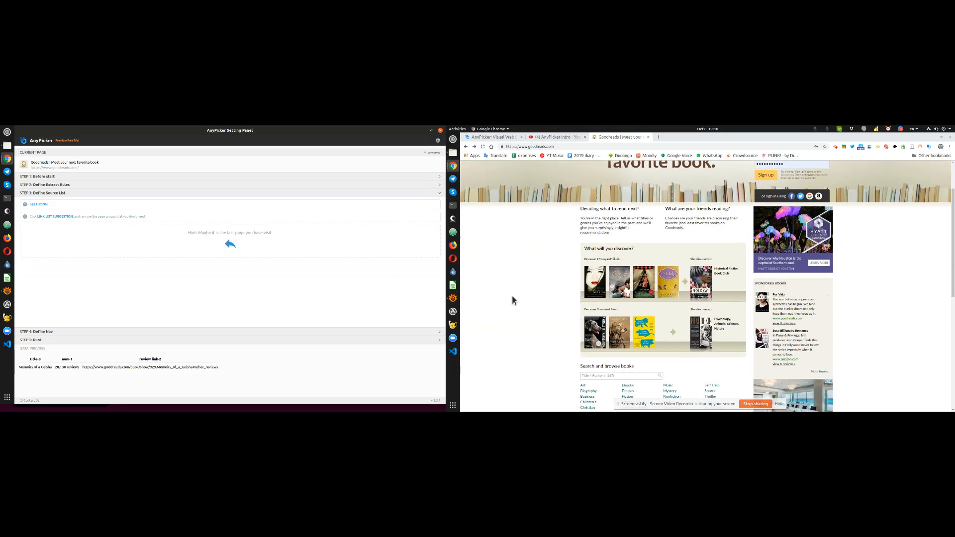
{"action": "left_click", "coordinate": [59, 217]}
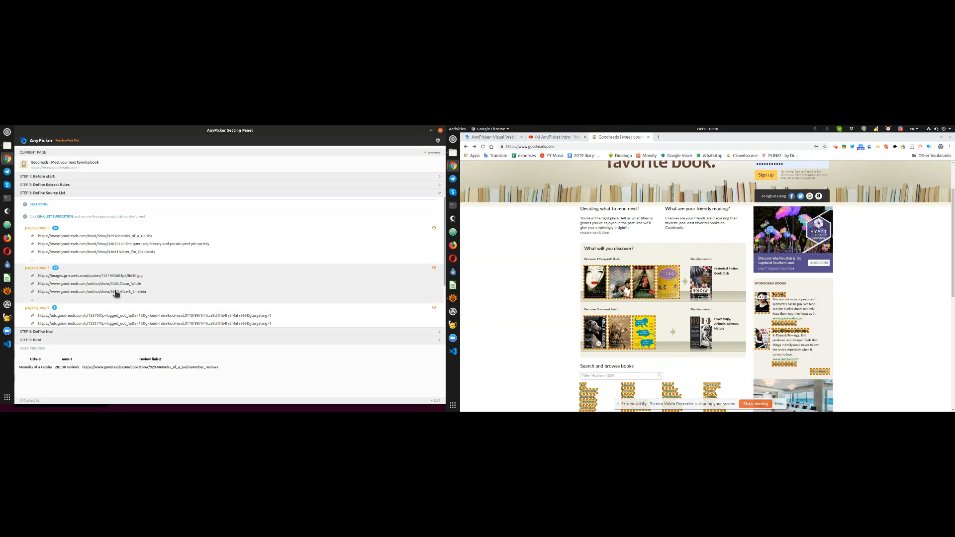
- Remove the advertisers, sponsored book, ads and author page groups from the source list, keeping only the group that starts with the book pages
{"action": "scroll", "coordinate": [187, 299], "scroll_direction": "down", "scroll_amount": 3}
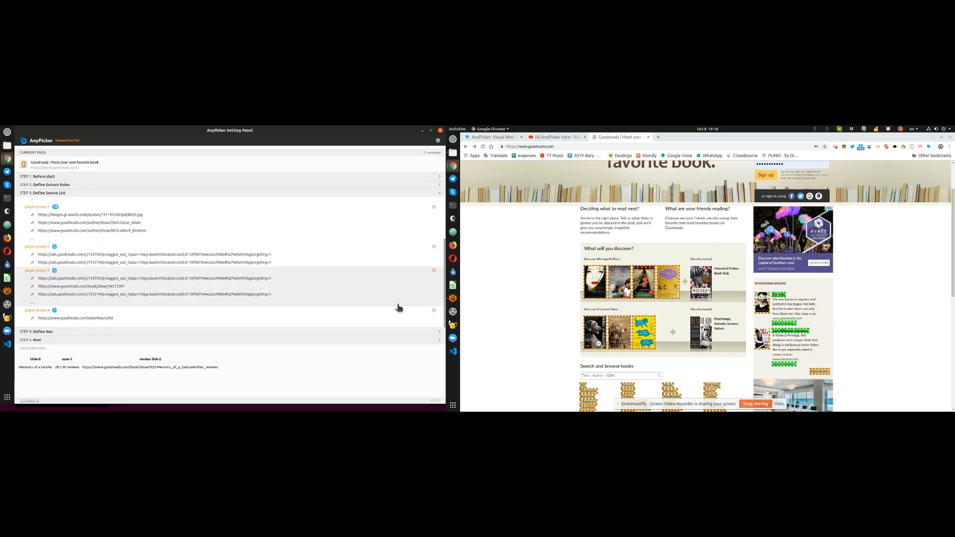
{"action": "scroll", "coordinate": [546, 355], "scroll_direction": "down", "scroll_amount": 4}
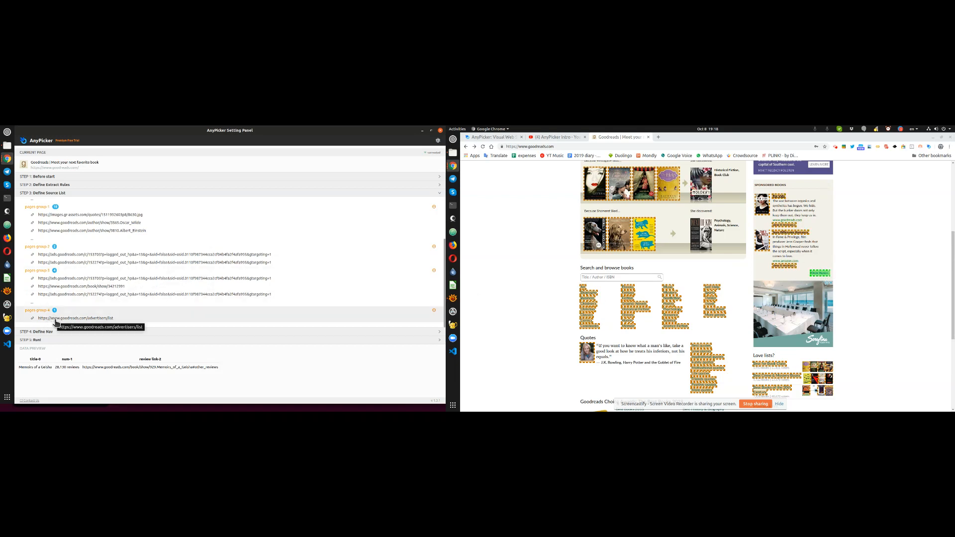
{"action": "left_click", "coordinate": [434, 311]}
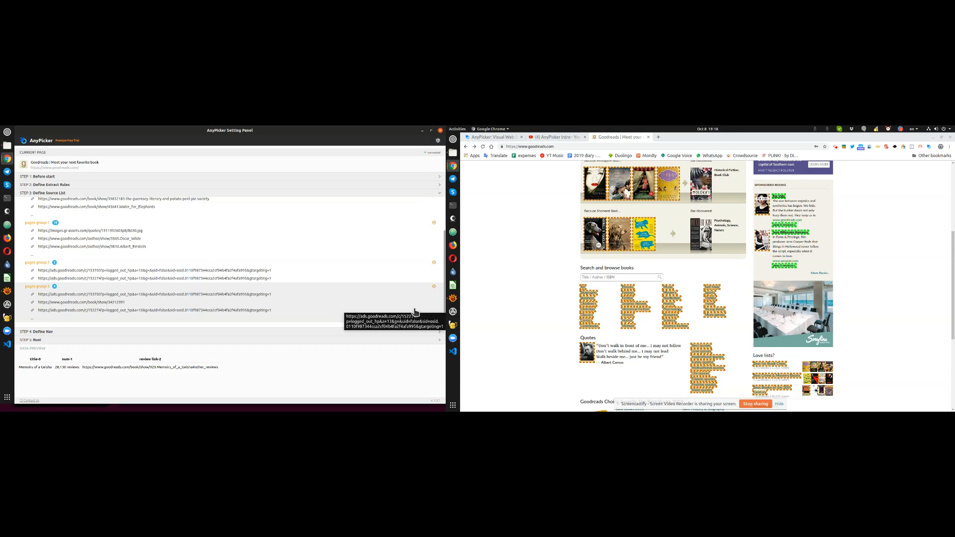
{"action": "left_click", "coordinate": [435, 289]}
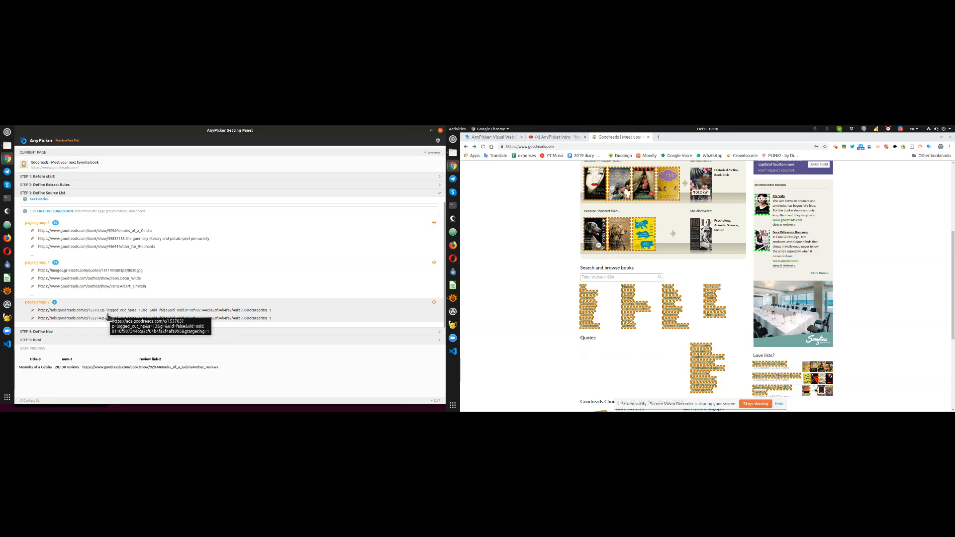
{"action": "left_click", "coordinate": [434, 304]}
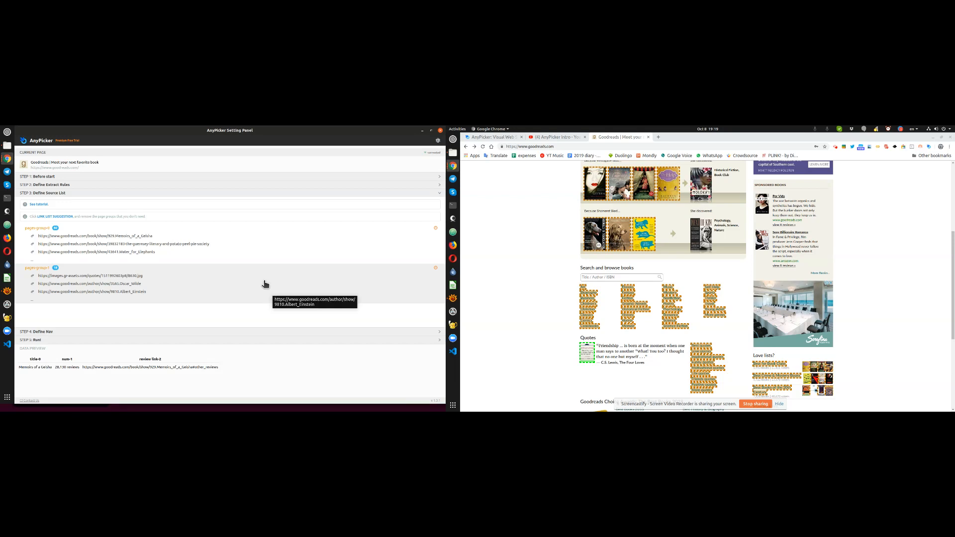
{"action": "left_click", "coordinate": [436, 270]}
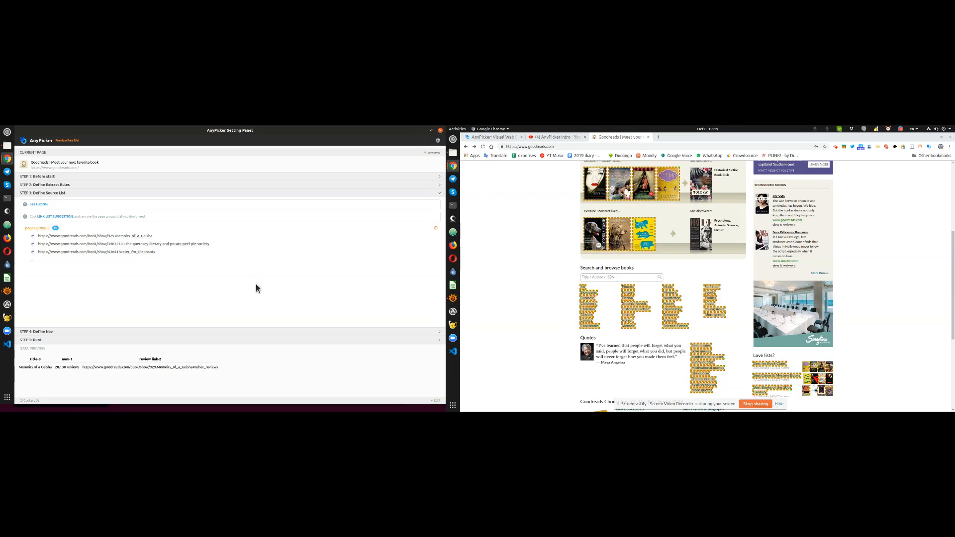
- Check the home page for a next-page link in the Define Nav step, leave navigation undefined and open the Run step
{"action": "left_click", "coordinate": [44, 331]}
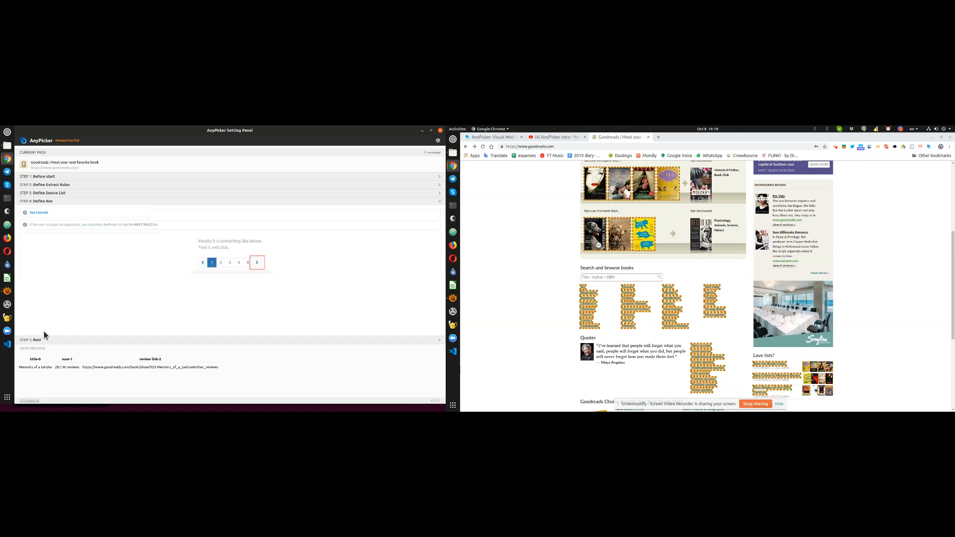
{"action": "scroll", "coordinate": [864, 398], "scroll_direction": "down", "scroll_amount": 3}
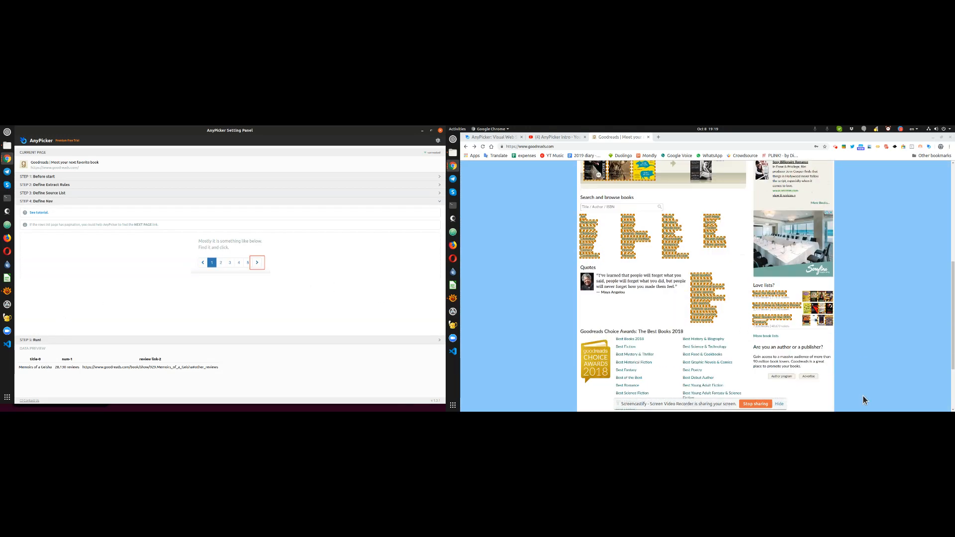
{"action": "scroll", "coordinate": [862, 398], "scroll_direction": "down", "scroll_amount": 3}
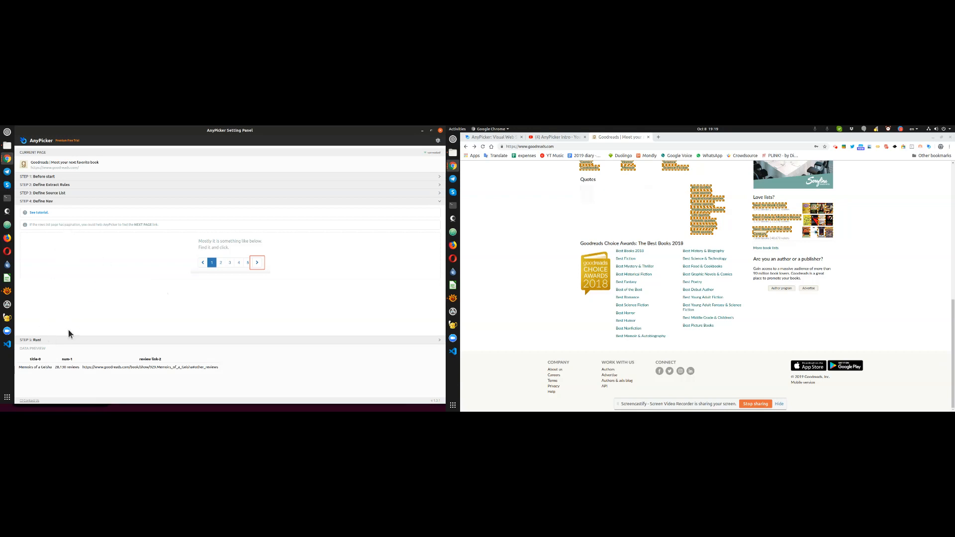
{"action": "left_click", "coordinate": [36, 340]}
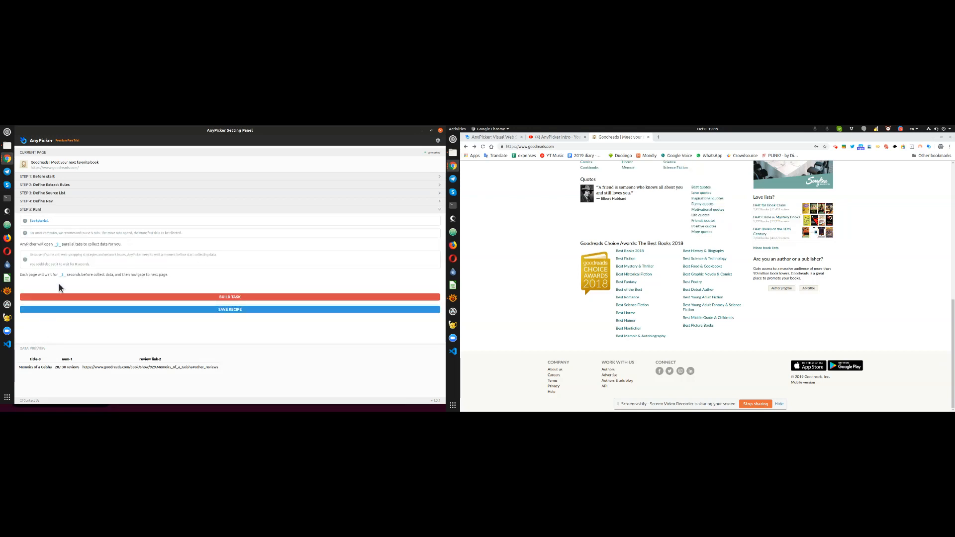
{"action": "left_click", "coordinate": [431, 131]}
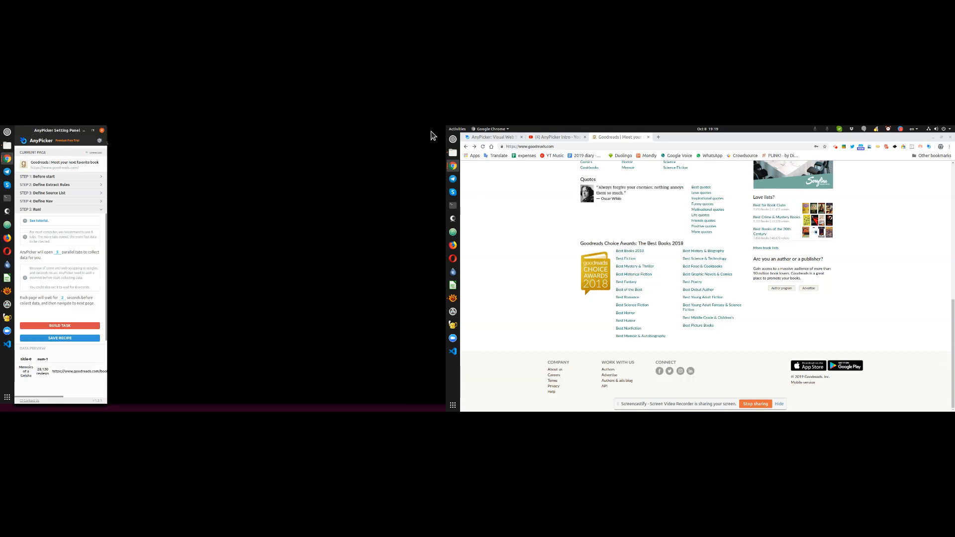
{"action": "left_click", "coordinate": [93, 130]}
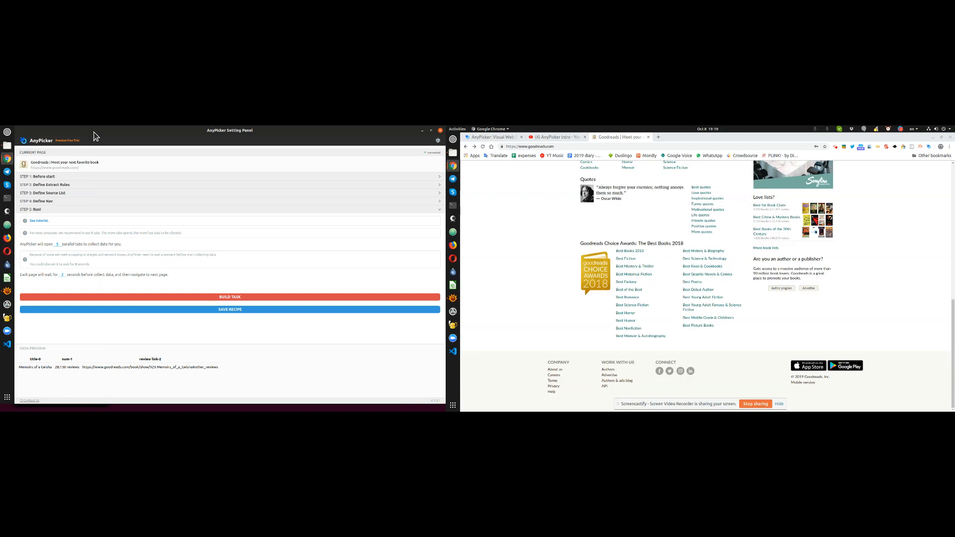
{"action": "left_click", "coordinate": [7, 162]}
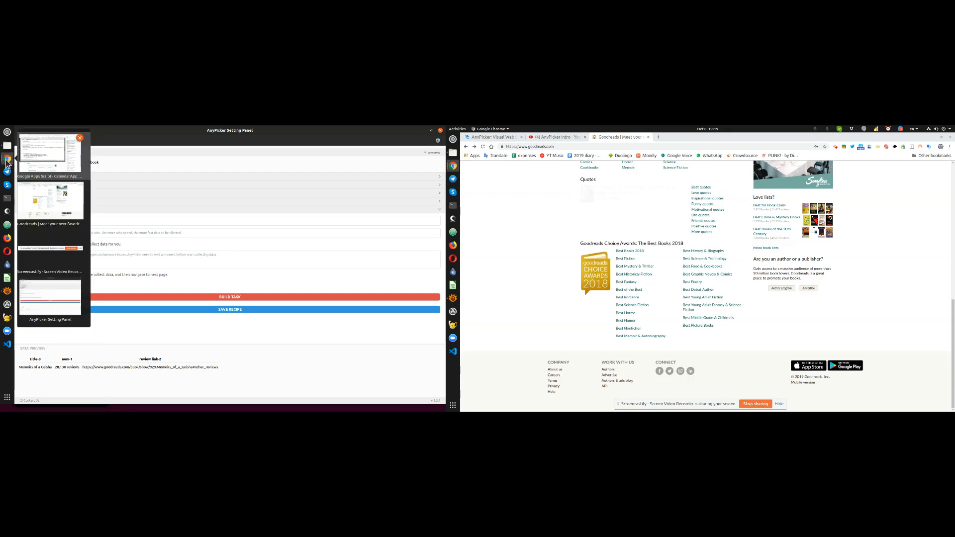
{"action": "left_click", "coordinate": [48, 291]}
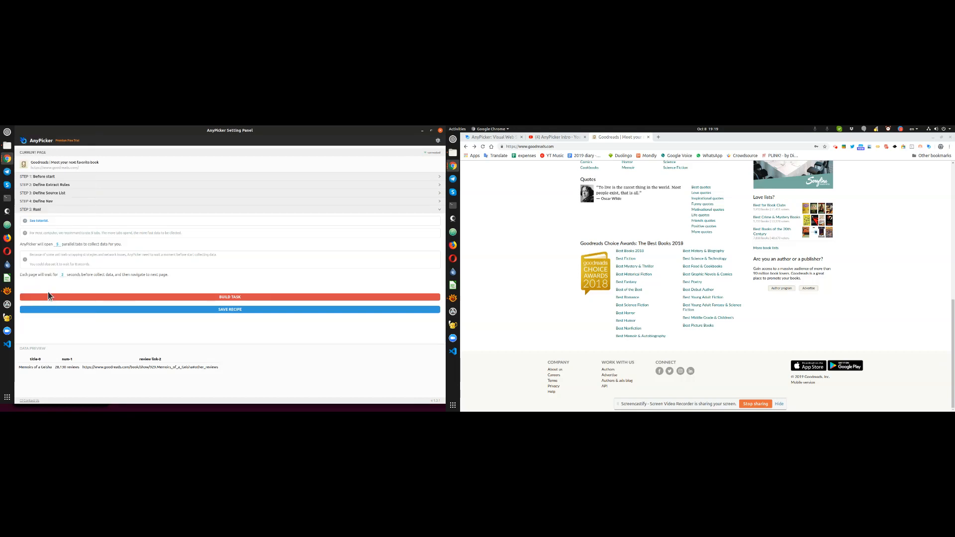
{"action": "left_click", "coordinate": [7, 158]}
{"action": "left_click", "coordinate": [36, 206]}
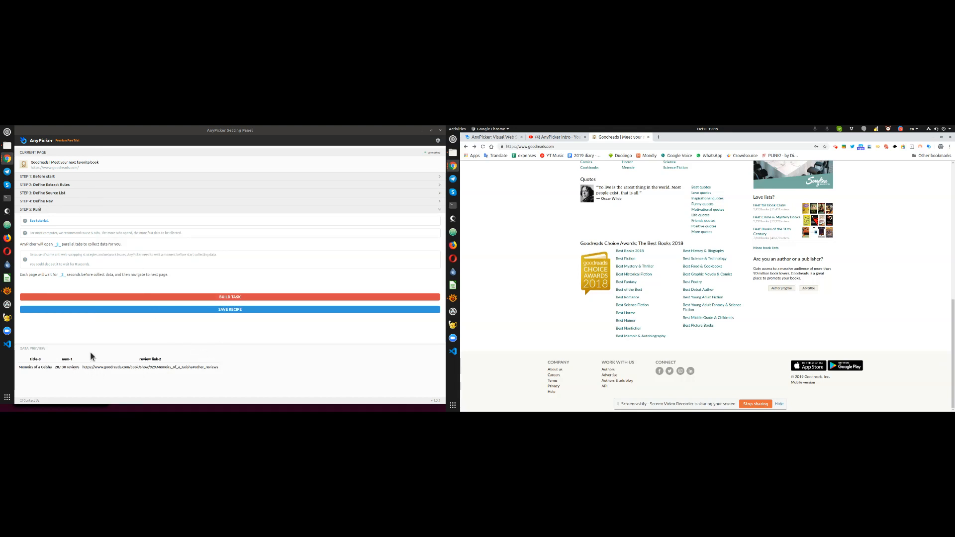
- Build the task to start collecting data, and shrink and move the settings window to uncover the data panel
{"action": "left_click", "coordinate": [223, 296]}
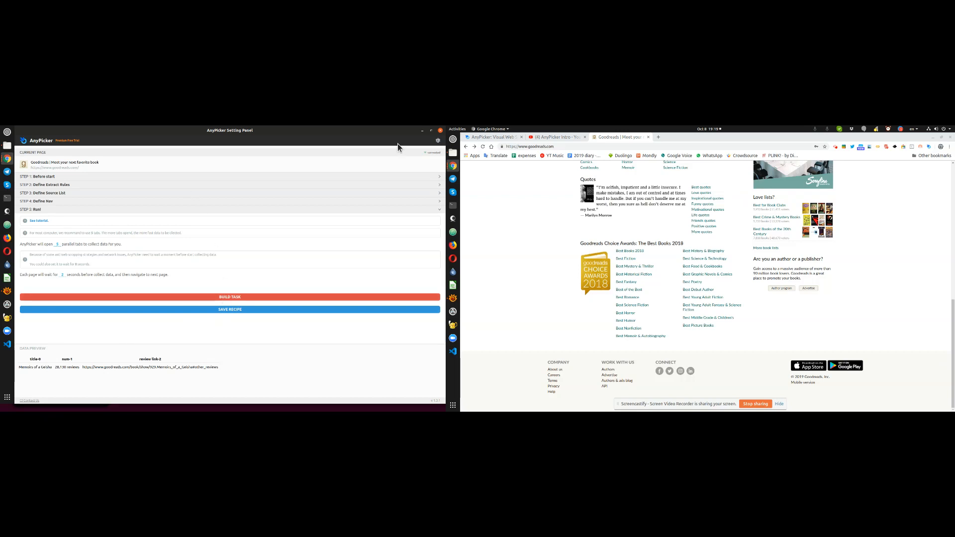
{"action": "left_click", "coordinate": [431, 131]}
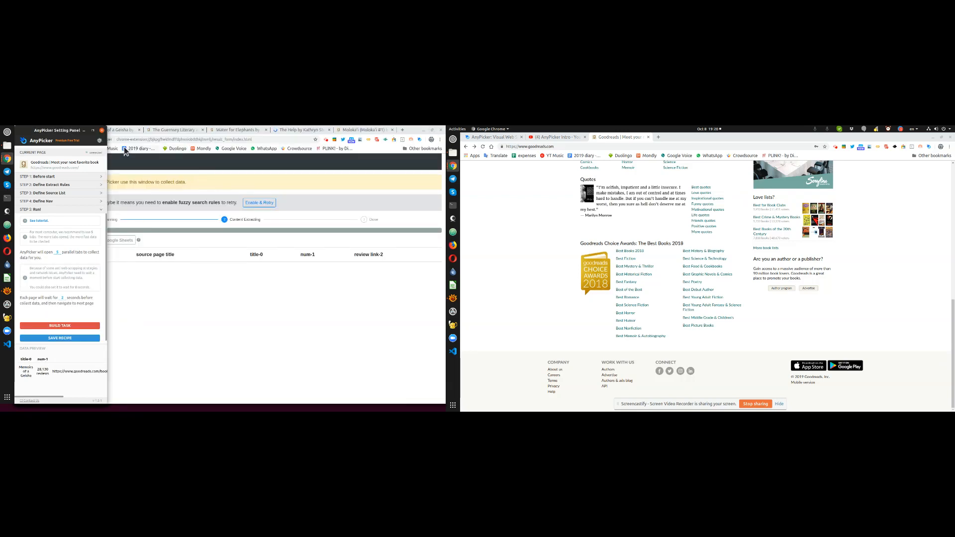
{"action": "left_click_drag", "start_coordinate": [69, 131], "coordinate": [68, 170]}
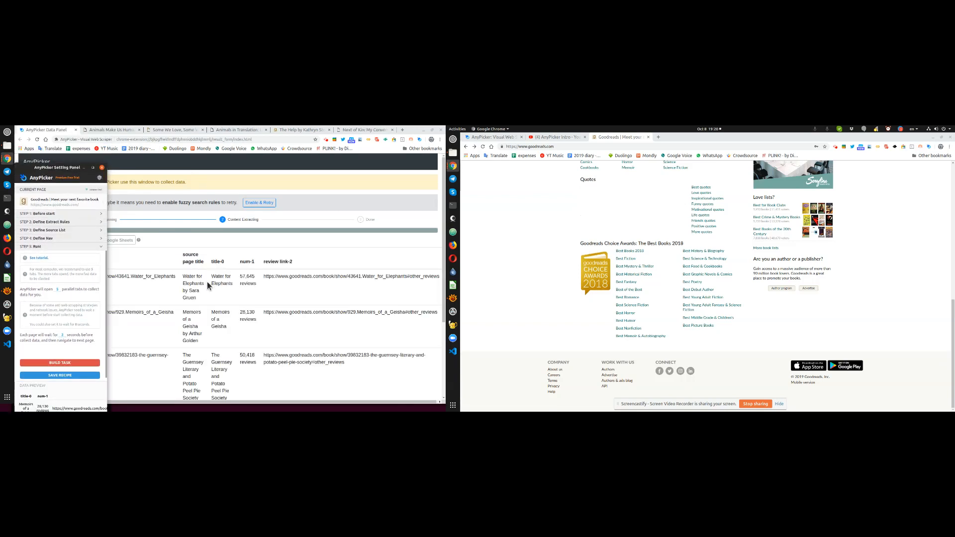
- Examine the collected book titles, review counts and review links in the data panel and compare them with the home page books
{"action": "scroll", "coordinate": [213, 307], "scroll_direction": "down", "scroll_amount": 5}
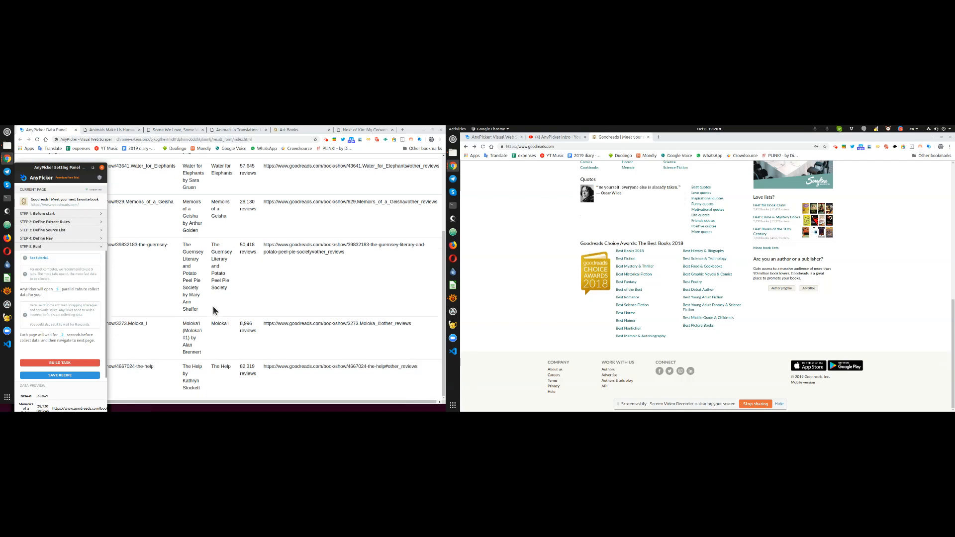
{"action": "scroll", "coordinate": [211, 295], "scroll_direction": "up", "scroll_amount": 5}
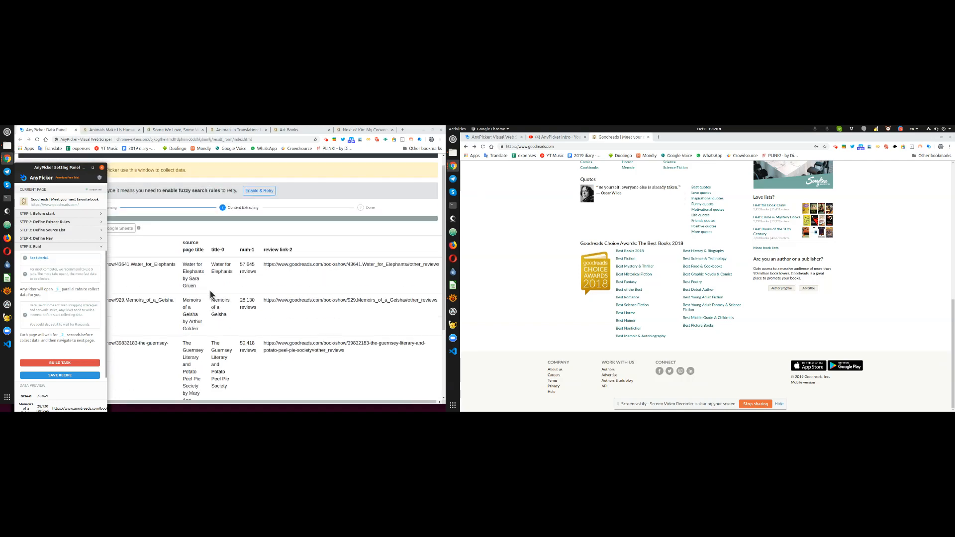
{"action": "scroll", "coordinate": [219, 306], "scroll_direction": "down", "scroll_amount": 10}
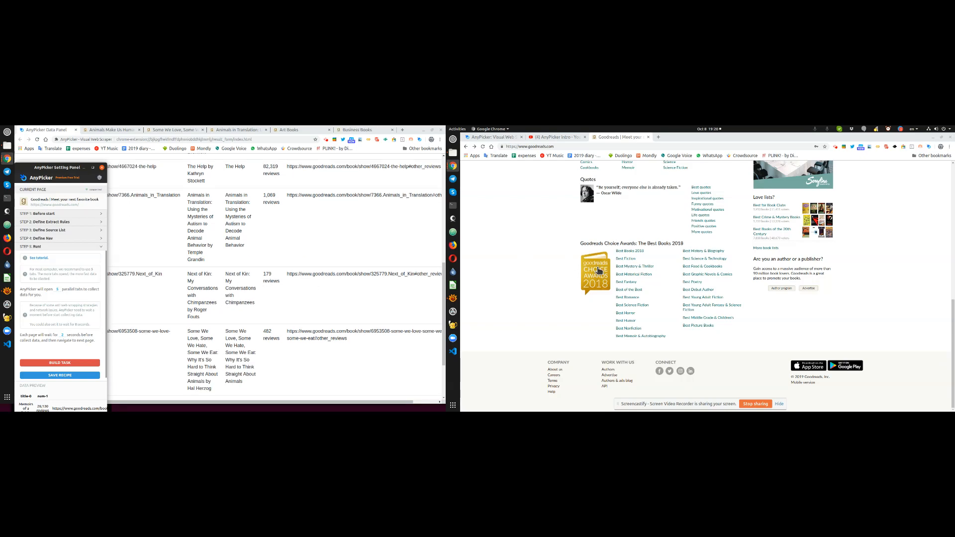
{"action": "scroll", "coordinate": [585, 269], "scroll_direction": "up", "scroll_amount": 10}
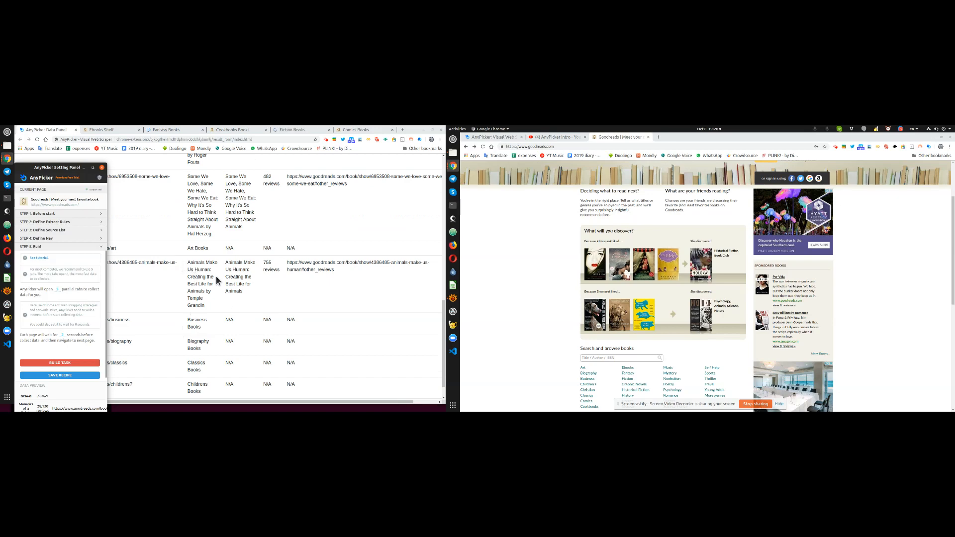
- Move the settings window around over the data panel to examine the source URLs of the collected book and genre rows
{"action": "left_click_drag", "start_coordinate": [65, 167], "coordinate": [290, 180]}
{"action": "scroll", "coordinate": [617, 358], "scroll_direction": "down", "scroll_amount": 2}
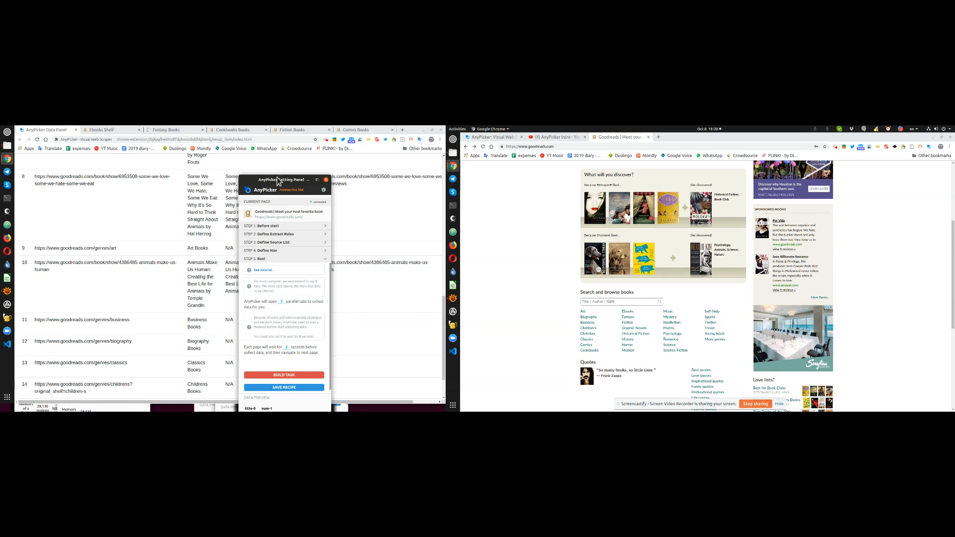
{"action": "left_click_drag", "start_coordinate": [278, 179], "coordinate": [91, 184]}
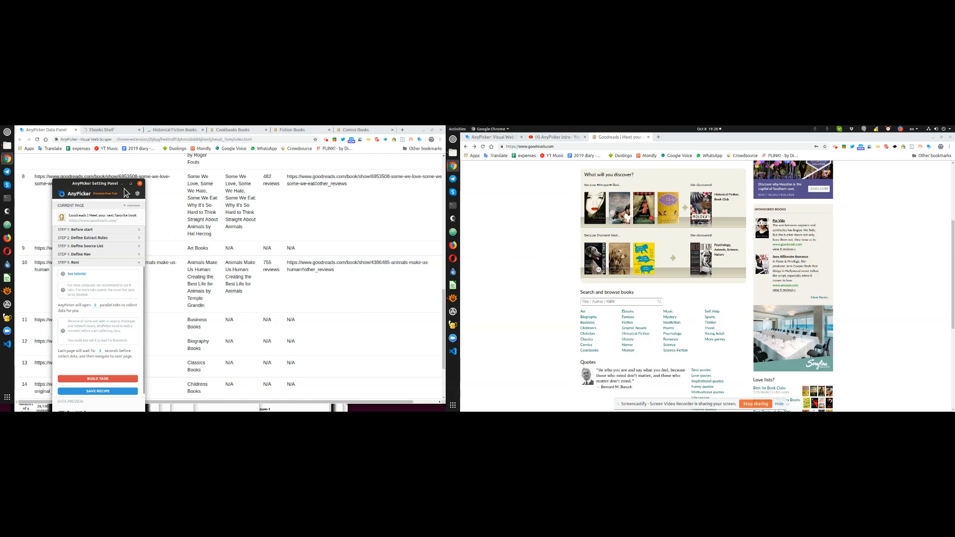
{"action": "left_click_drag", "start_coordinate": [106, 184], "coordinate": [247, 191]}
{"action": "left_click_drag", "start_coordinate": [301, 185], "coordinate": [112, 191]}
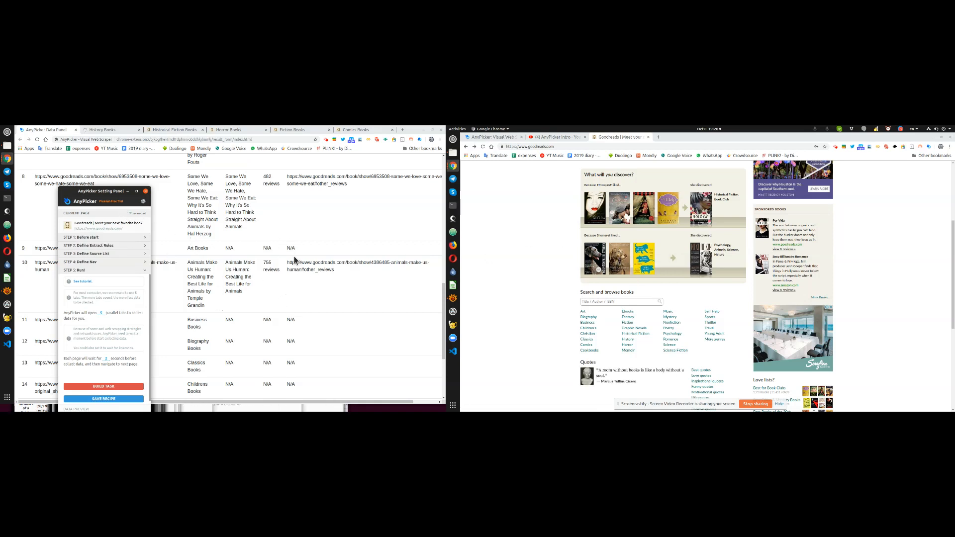
- Look through the parallel tabs in which the Goodreads genre pages are being loaded for collection
{"action": "scroll", "coordinate": [294, 254], "scroll_direction": "up", "scroll_amount": 4}
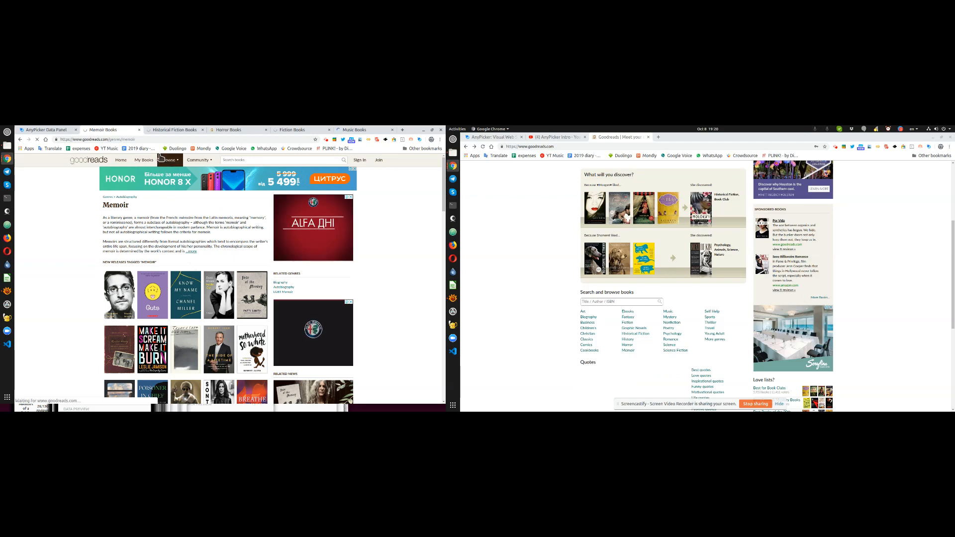
{"action": "left_click", "coordinate": [170, 130]}
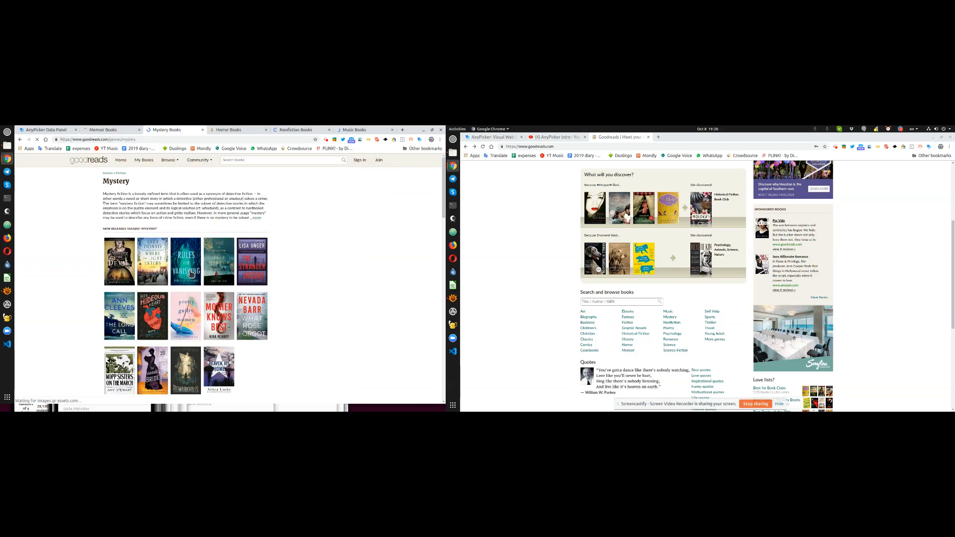
{"action": "left_click", "coordinate": [236, 130]}
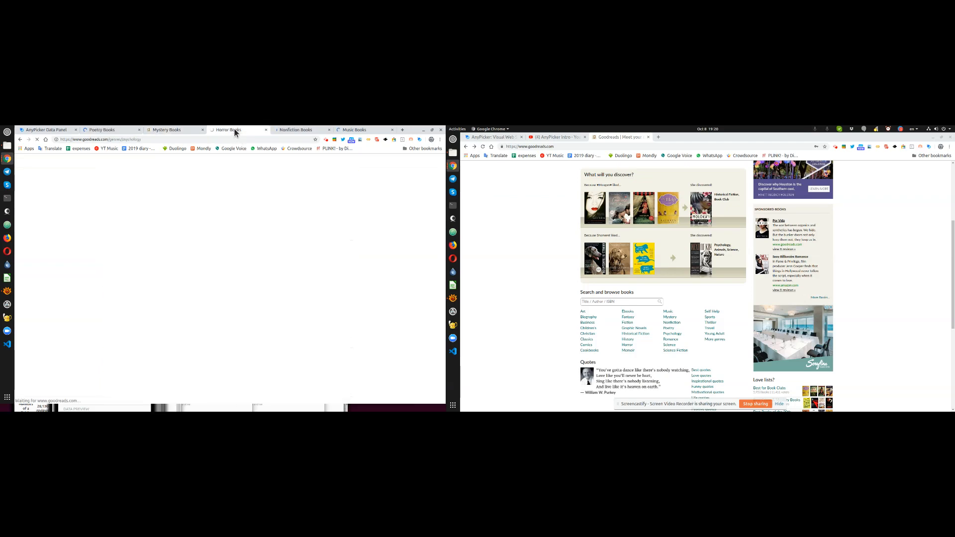
- Check the remaining genre tabs being loaded, and examine the collected genre rows in the AnyPicker data panel
{"action": "left_click", "coordinate": [287, 130]}
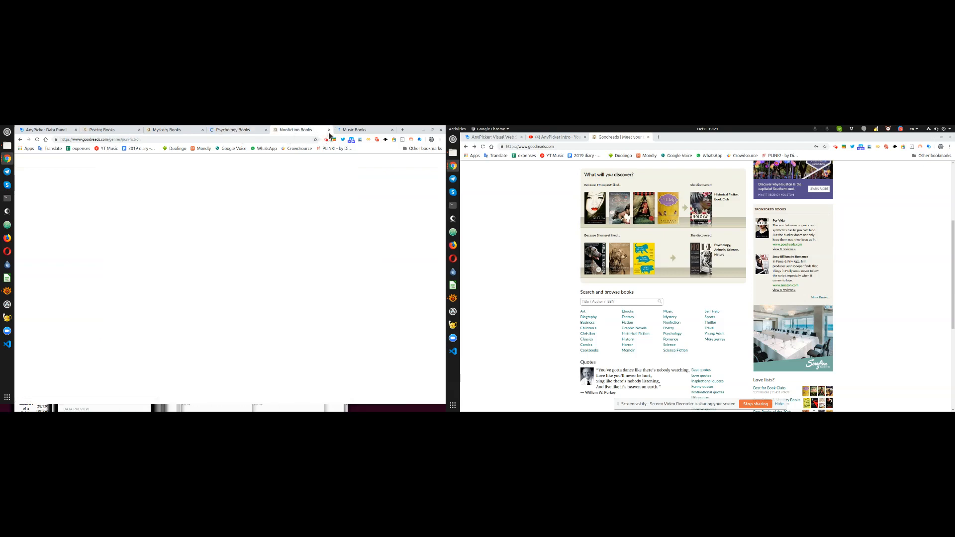
{"action": "left_click", "coordinate": [354, 131]}
{"action": "left_click", "coordinate": [46, 131]}
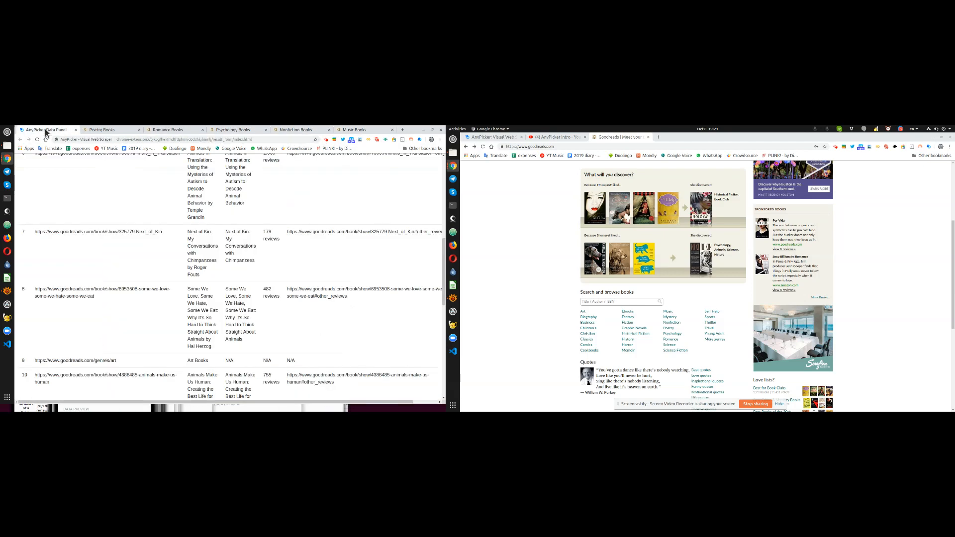
{"action": "scroll", "coordinate": [246, 315], "scroll_direction": "down", "scroll_amount": 10}
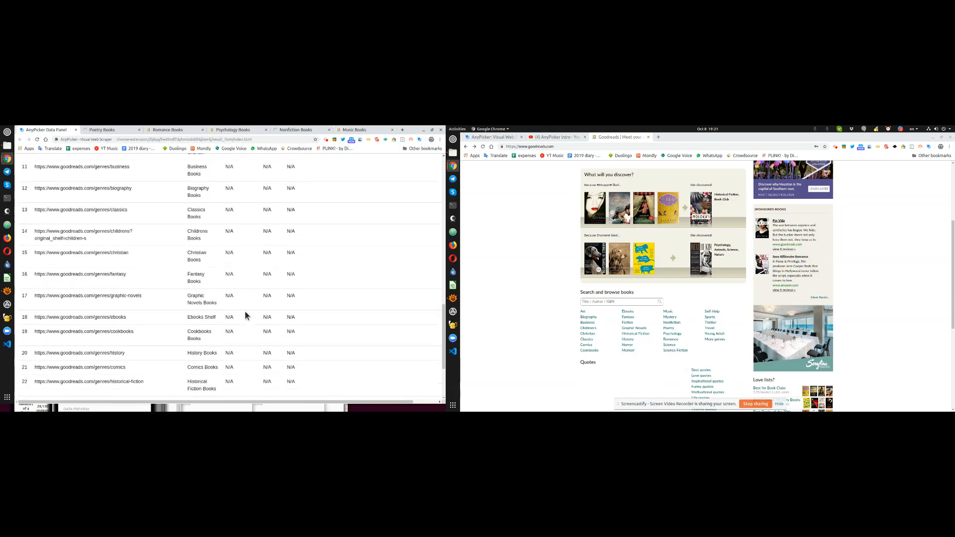
{"action": "scroll", "coordinate": [246, 315], "scroll_direction": "down", "scroll_amount": 3}
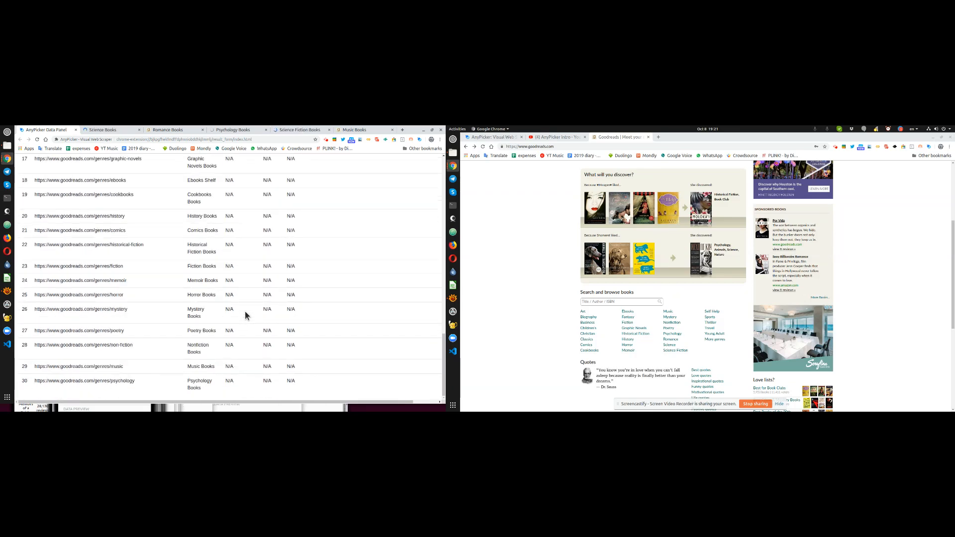
{"action": "scroll", "coordinate": [245, 315], "scroll_direction": "up", "scroll_amount": 8}
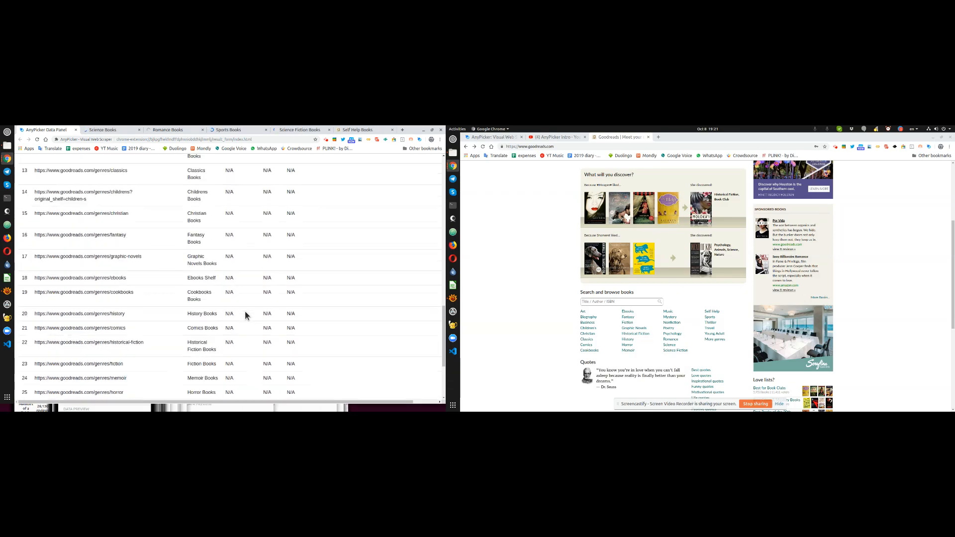
{"action": "scroll", "coordinate": [246, 315], "scroll_direction": "up", "scroll_amount": 8}
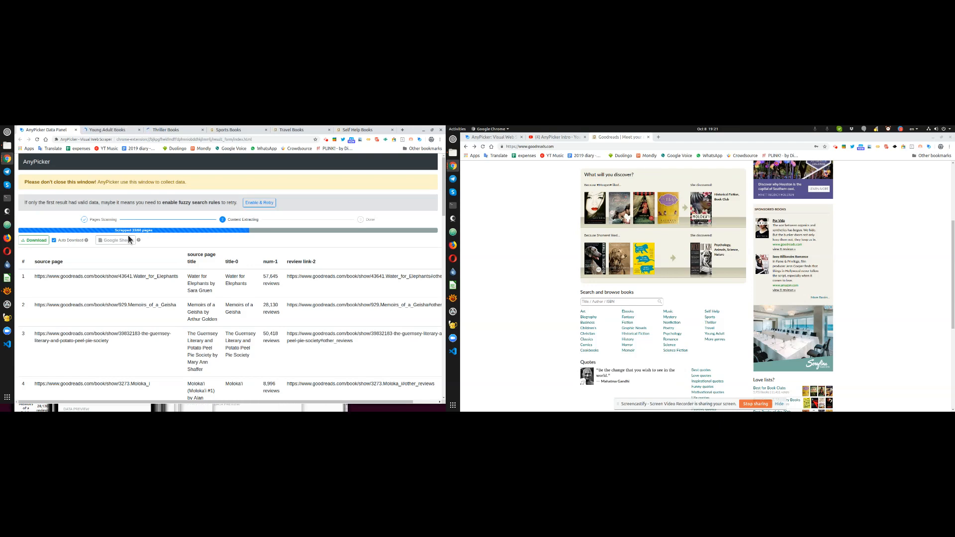
- Compare the collected book rows with the genre rows in the data panel and check the Young Adult Books tab being loaded
{"action": "scroll", "coordinate": [219, 284], "scroll_direction": "down", "scroll_amount": 3}
{"action": "scroll", "coordinate": [220, 287], "scroll_direction": "down", "scroll_amount": 8}
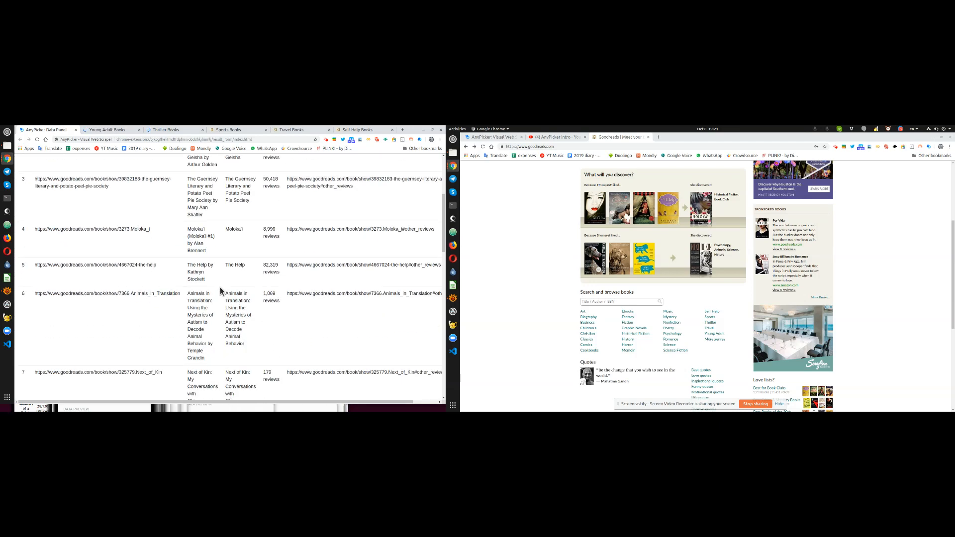
{"action": "scroll", "coordinate": [291, 305], "scroll_direction": "down", "scroll_amount": 6}
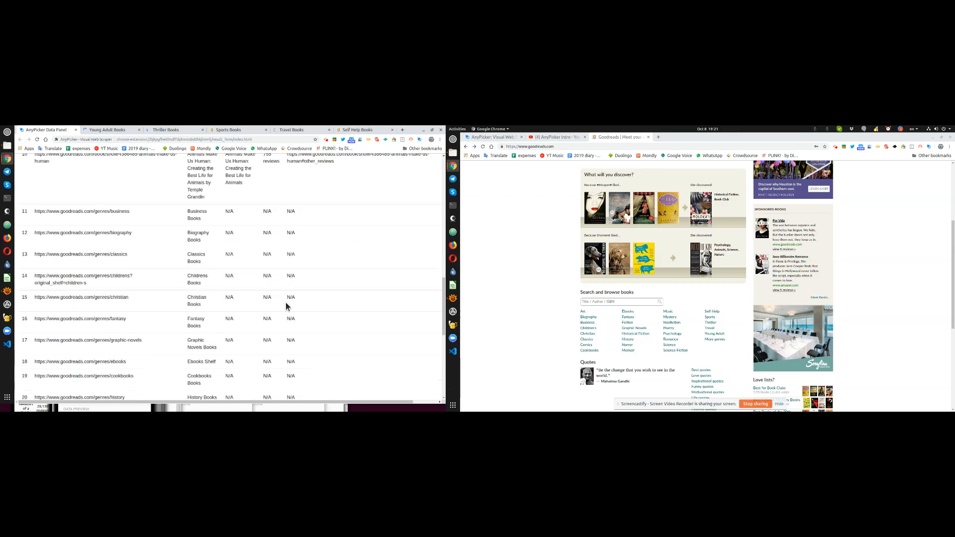
{"action": "scroll", "coordinate": [287, 306], "scroll_direction": "up", "scroll_amount": 17}
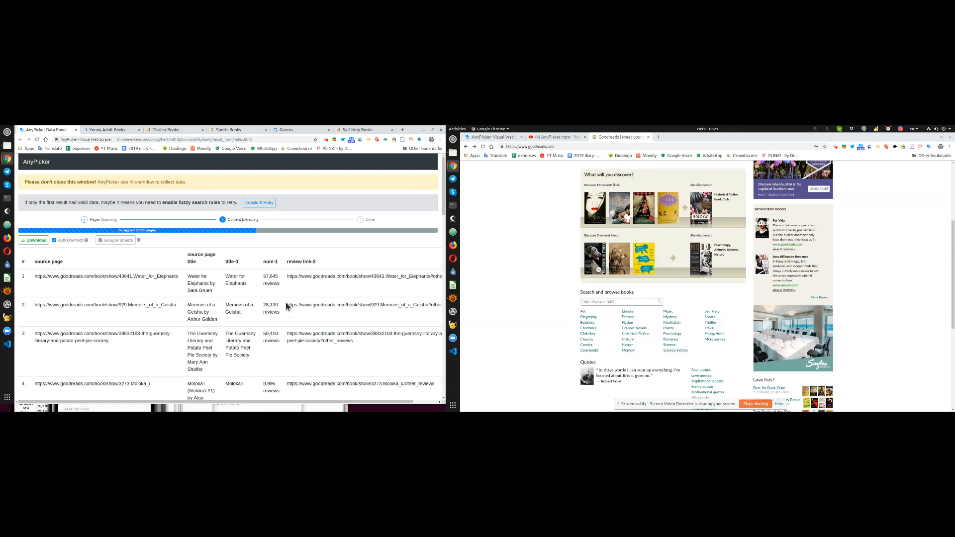
{"action": "left_click", "coordinate": [106, 131]}
{"action": "left_click", "coordinate": [47, 130]}
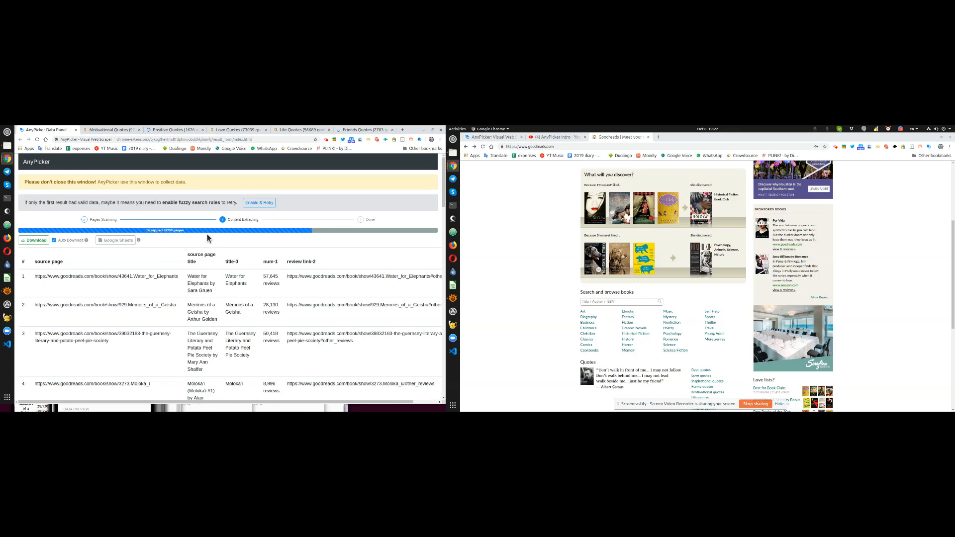
- Open the pricing page of the AnyPicker website and examine the plan comparison, highlighting the free plan's monthly page limit
{"action": "left_click", "coordinate": [499, 138]}
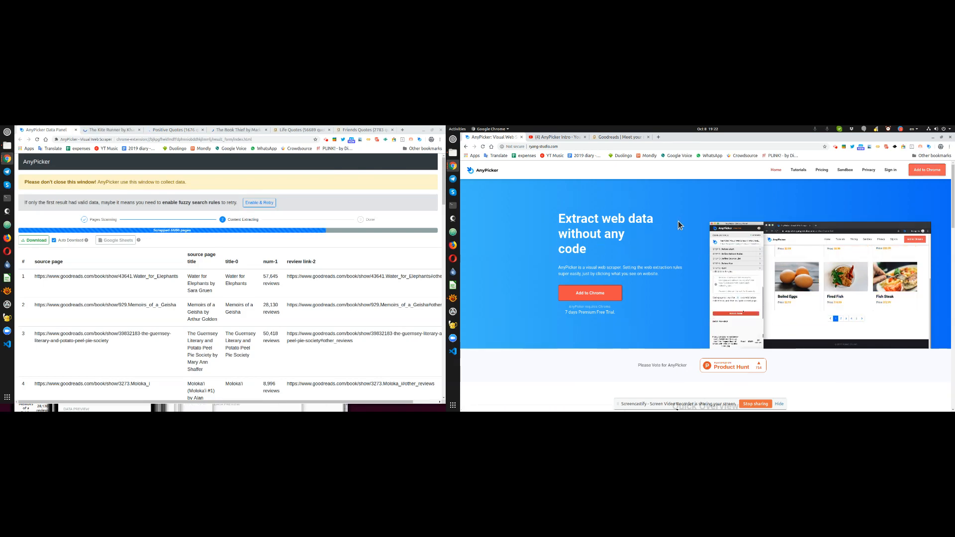
{"action": "left_click", "coordinate": [825, 171]}
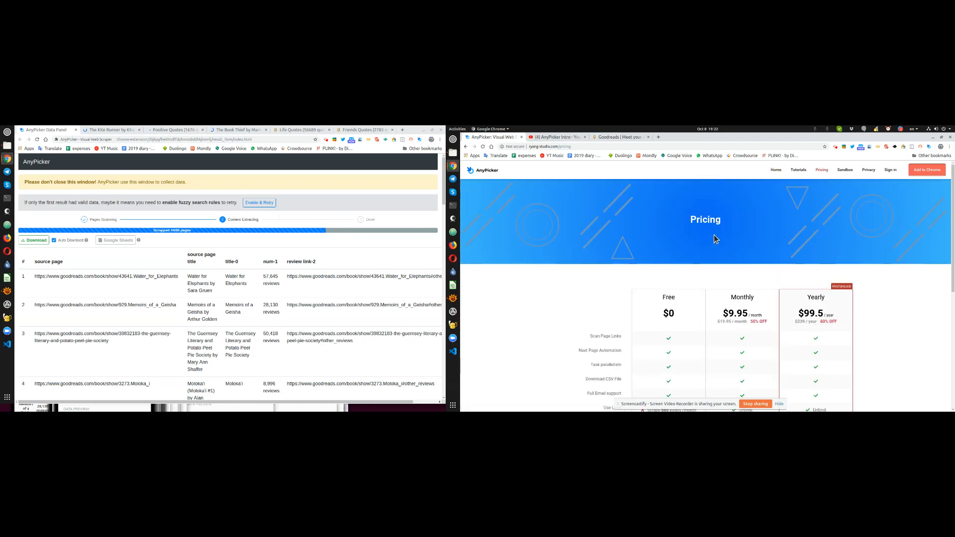
{"action": "scroll", "coordinate": [596, 264], "scroll_direction": "down", "scroll_amount": 2}
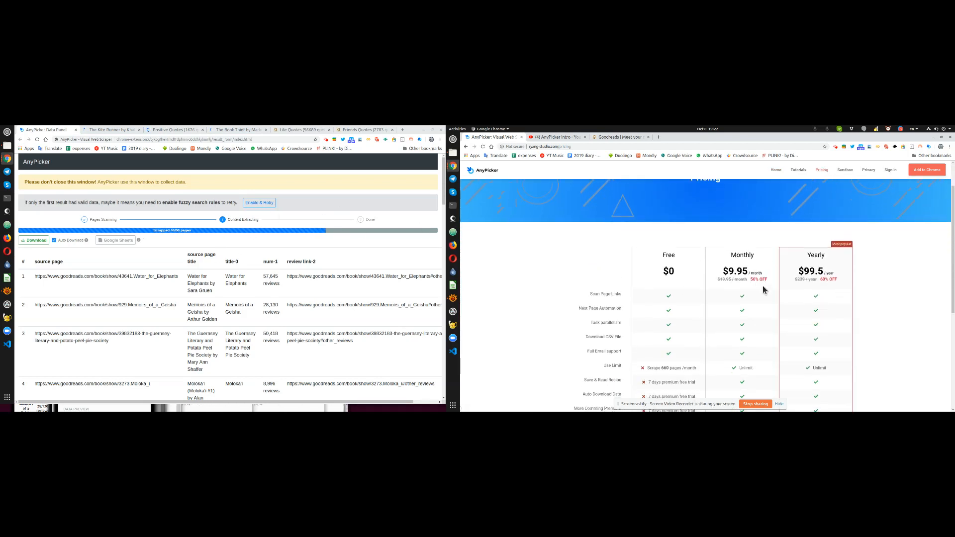
{"action": "scroll", "coordinate": [762, 254], "scroll_direction": "down", "scroll_amount": 2}
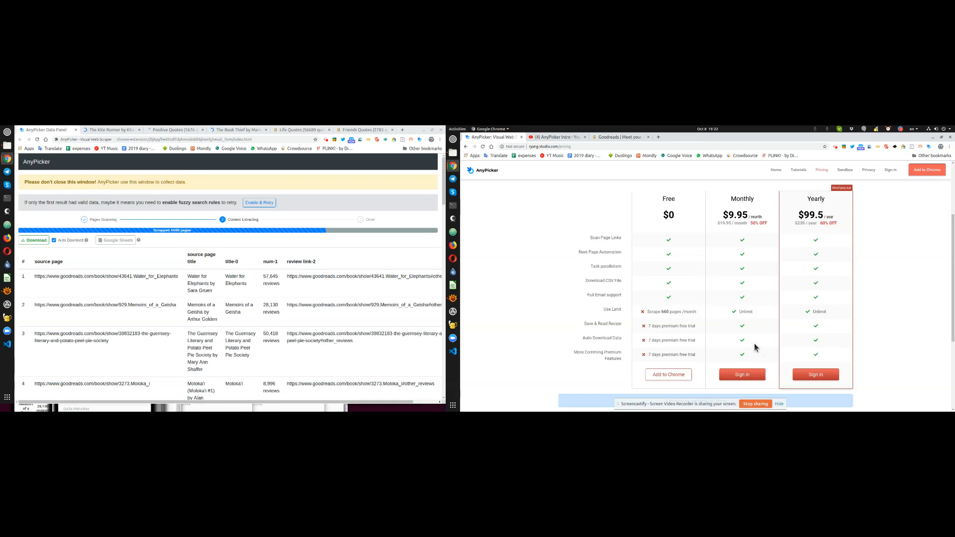
{"action": "double_click", "coordinate": [666, 312]}
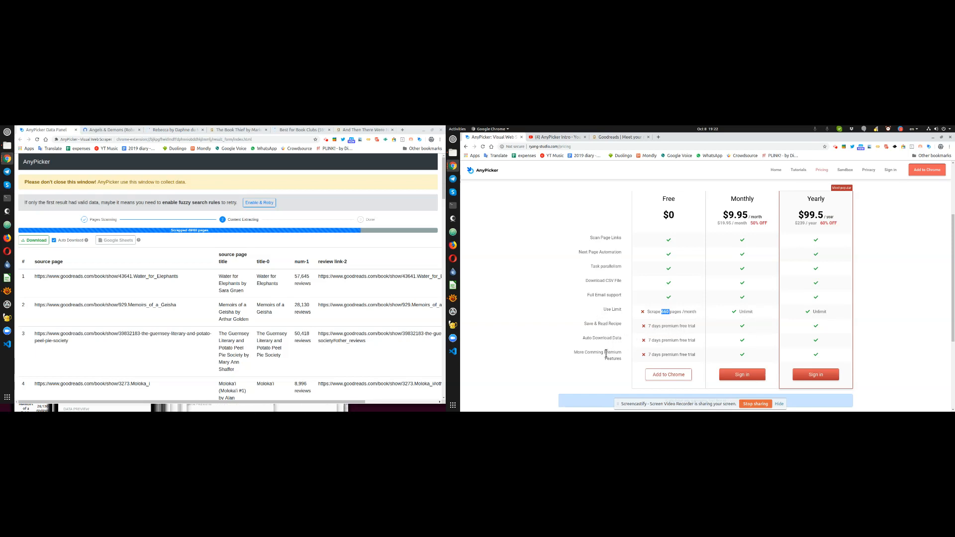
- Look over the collected rows in the data panel and the rest of the AnyPicker pricing page
{"action": "scroll", "coordinate": [282, 295], "scroll_direction": "down", "scroll_amount": 10}
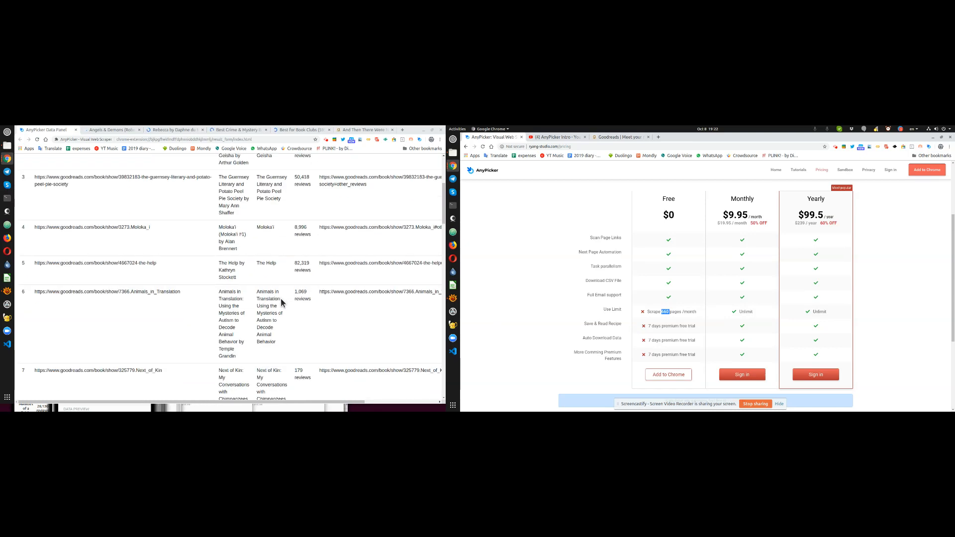
{"action": "scroll", "coordinate": [279, 262], "scroll_direction": "down", "scroll_amount": 3}
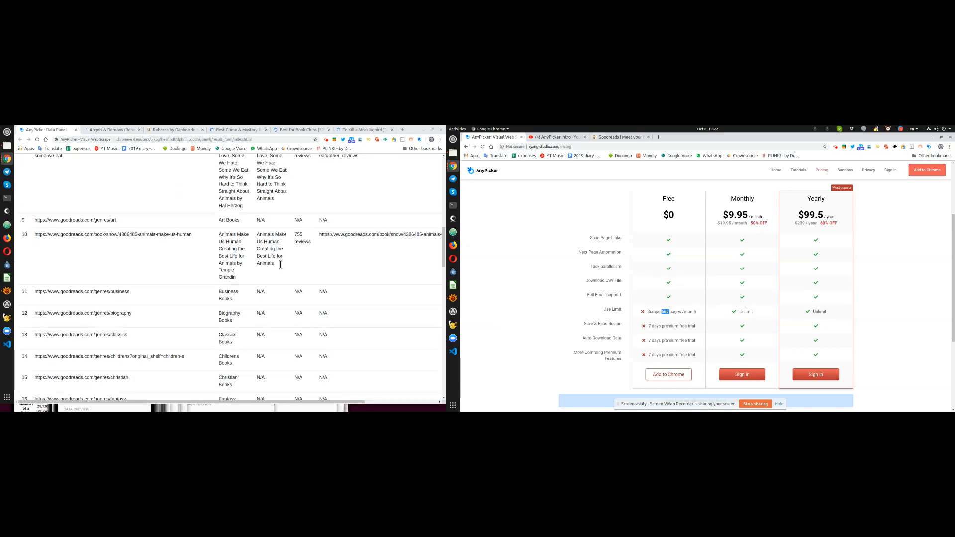
{"action": "scroll", "coordinate": [280, 265], "scroll_direction": "down", "scroll_amount": 3}
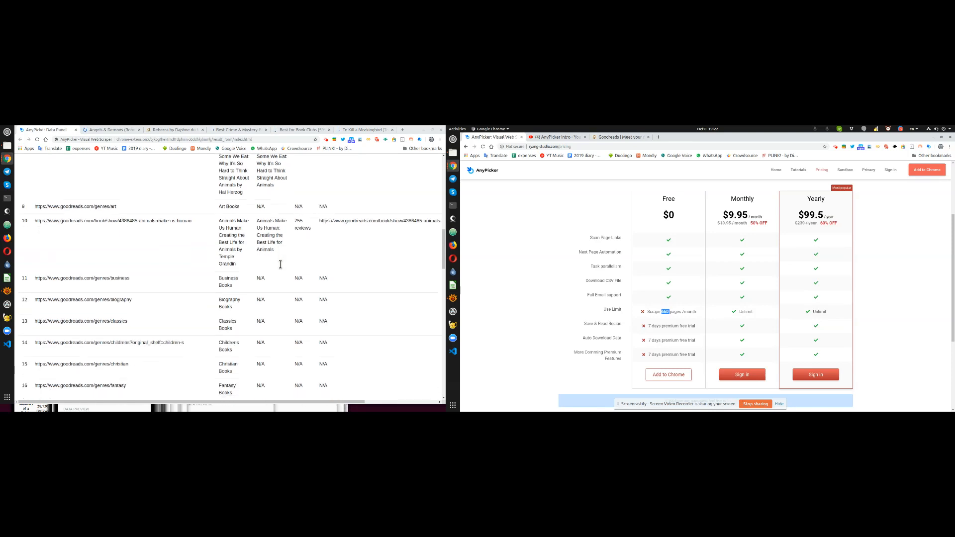
{"action": "scroll", "coordinate": [735, 333], "scroll_direction": "down", "scroll_amount": 3}
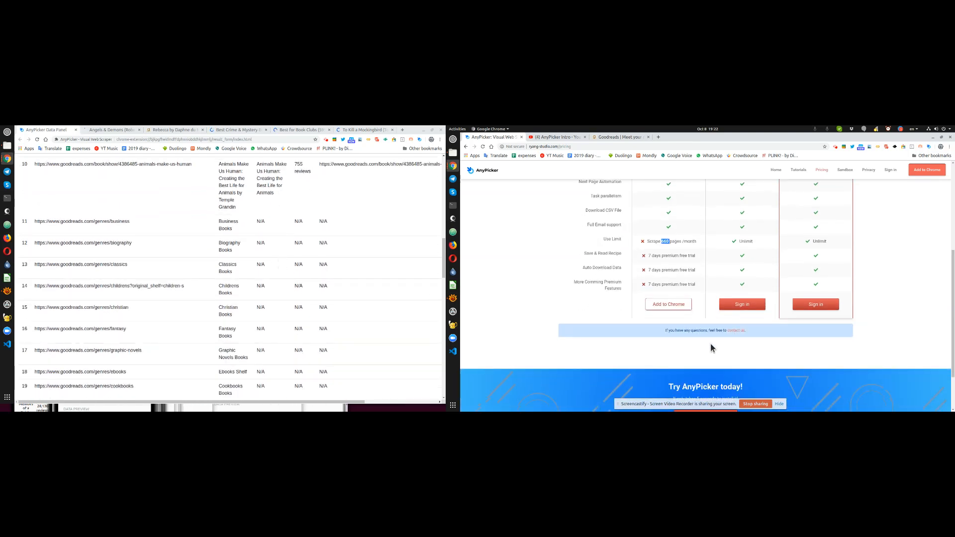
{"action": "scroll", "coordinate": [711, 345], "scroll_direction": "down", "scroll_amount": 3}
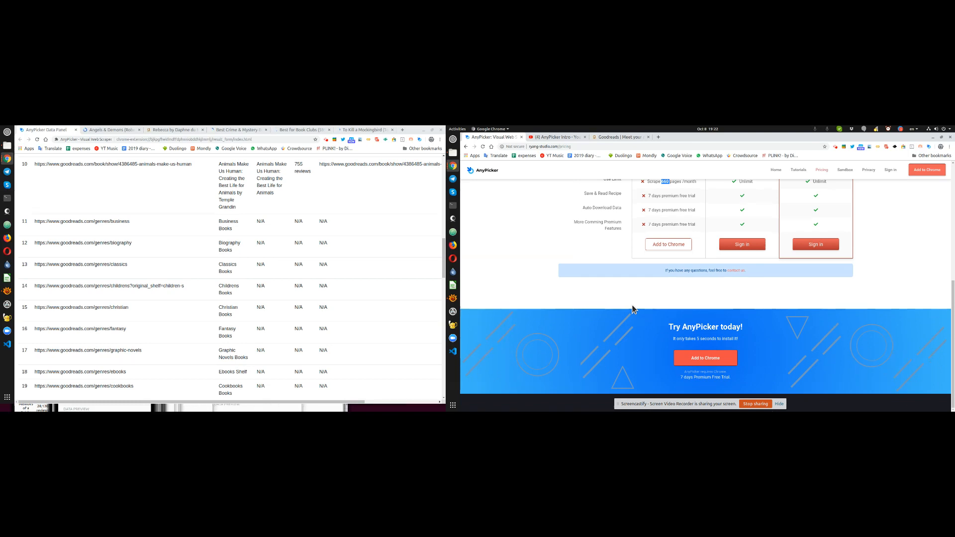
{"action": "scroll", "coordinate": [635, 341], "scroll_direction": "up", "scroll_amount": 10}
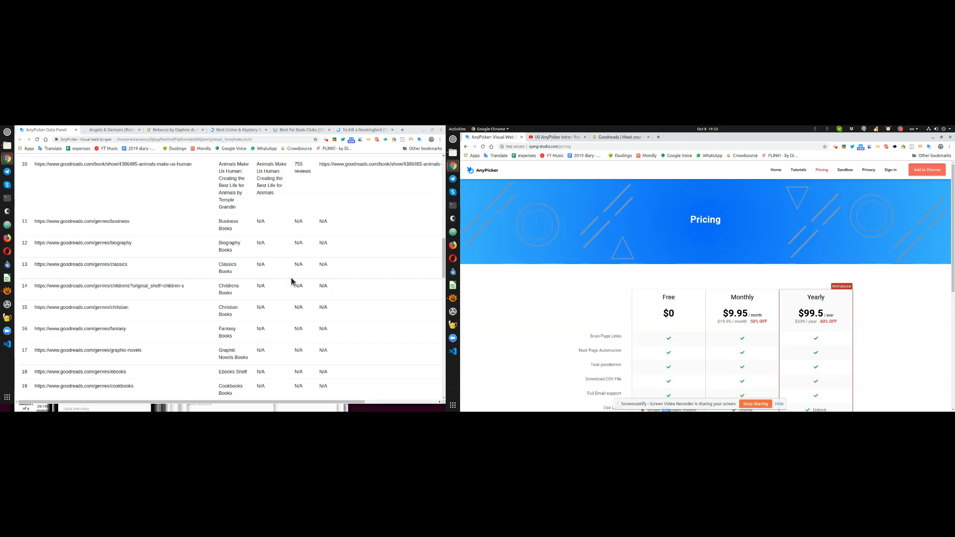
- Examine the collected book, genre and quote rows throughout the data panel, including their titles, review counts and review links
{"action": "scroll", "coordinate": [291, 276], "scroll_direction": "up", "scroll_amount": 10}
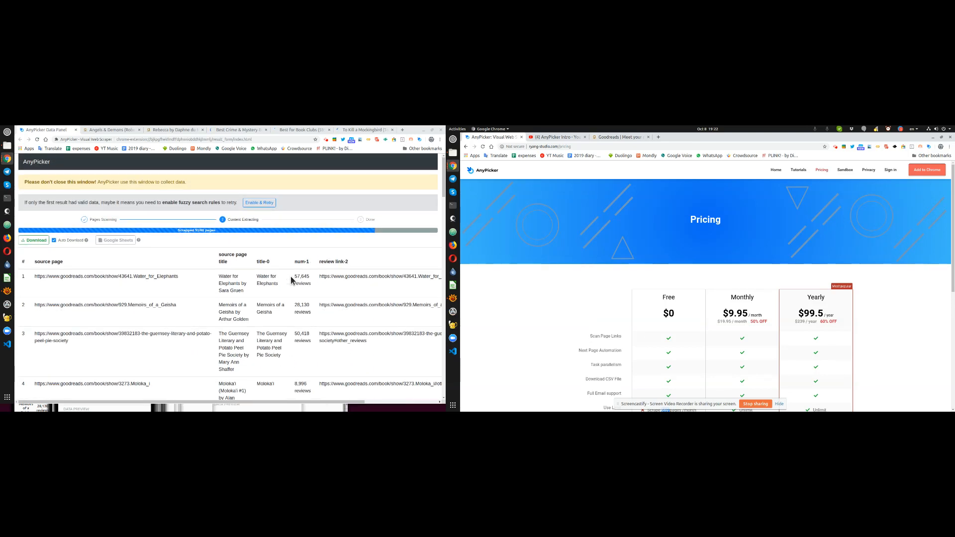
{"action": "scroll", "coordinate": [217, 265], "scroll_direction": "down", "scroll_amount": 2}
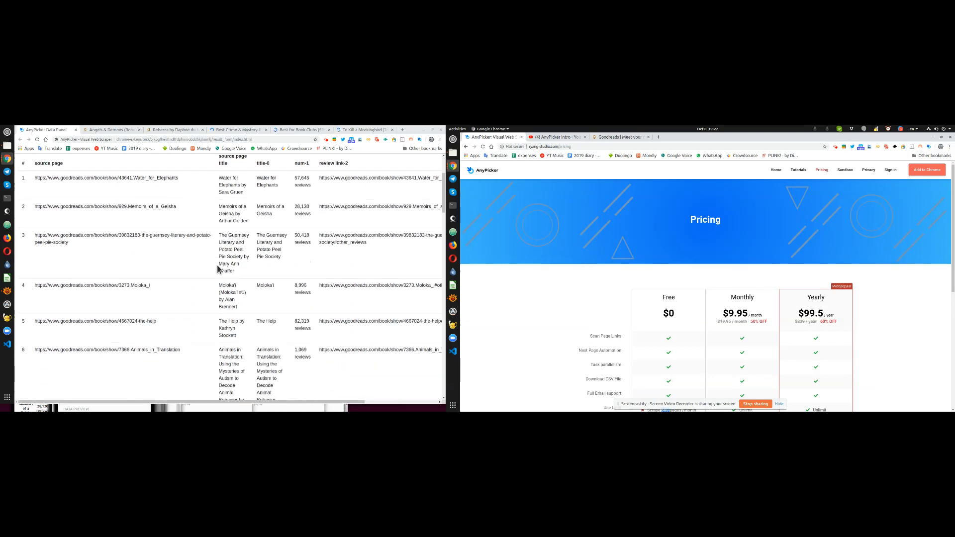
{"action": "scroll", "coordinate": [217, 264], "scroll_direction": "down", "scroll_amount": 10}
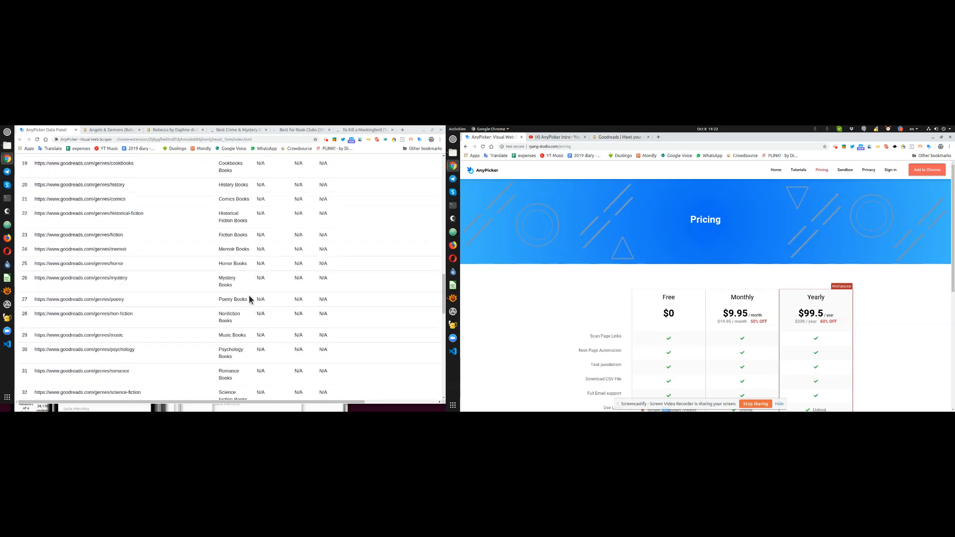
{"action": "scroll", "coordinate": [250, 299], "scroll_direction": "down", "scroll_amount": 5}
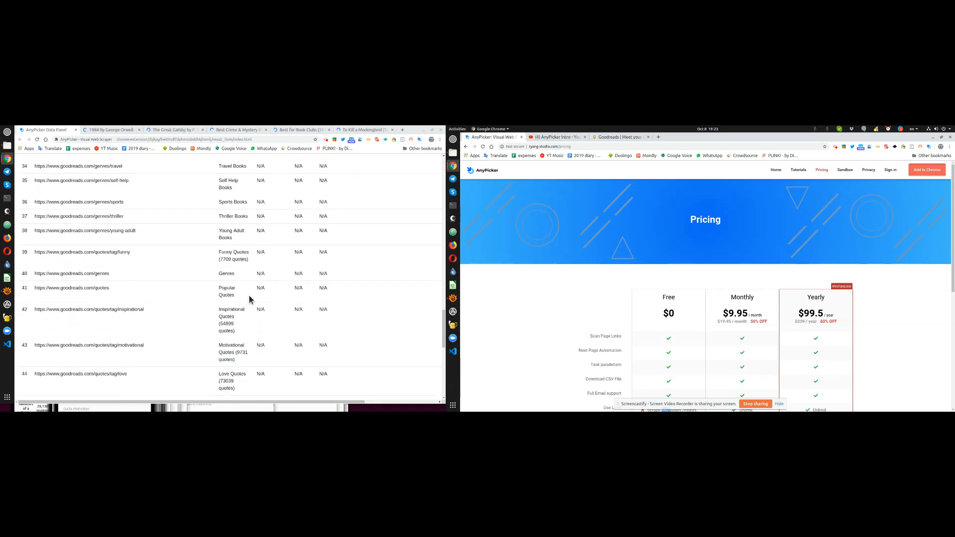
{"action": "scroll", "coordinate": [249, 297], "scroll_direction": "down", "scroll_amount": 4}
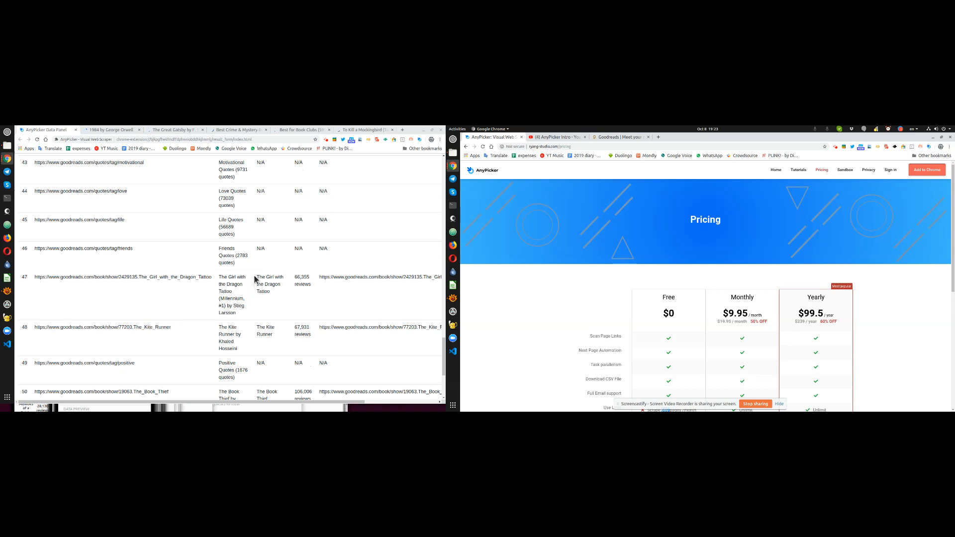
{"action": "scroll", "coordinate": [255, 279], "scroll_direction": "down", "scroll_amount": 3}
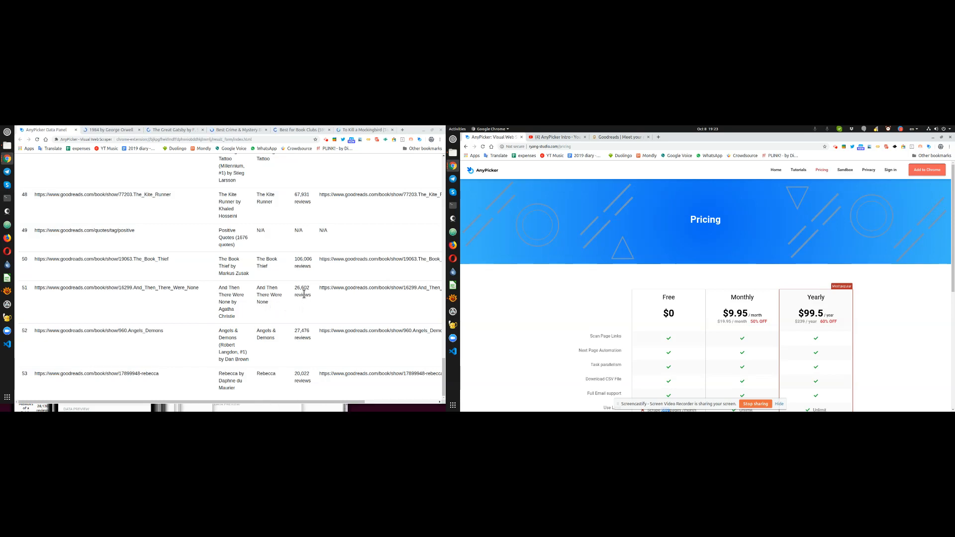
{"action": "scroll", "coordinate": [304, 295], "scroll_direction": "up", "scroll_amount": 10}
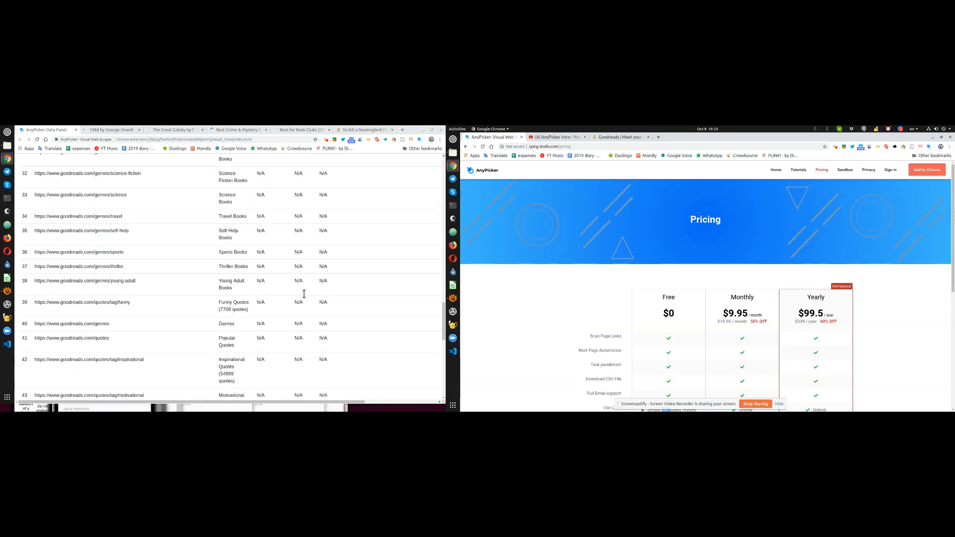
{"action": "scroll", "coordinate": [299, 273], "scroll_direction": "up", "scroll_amount": 15}
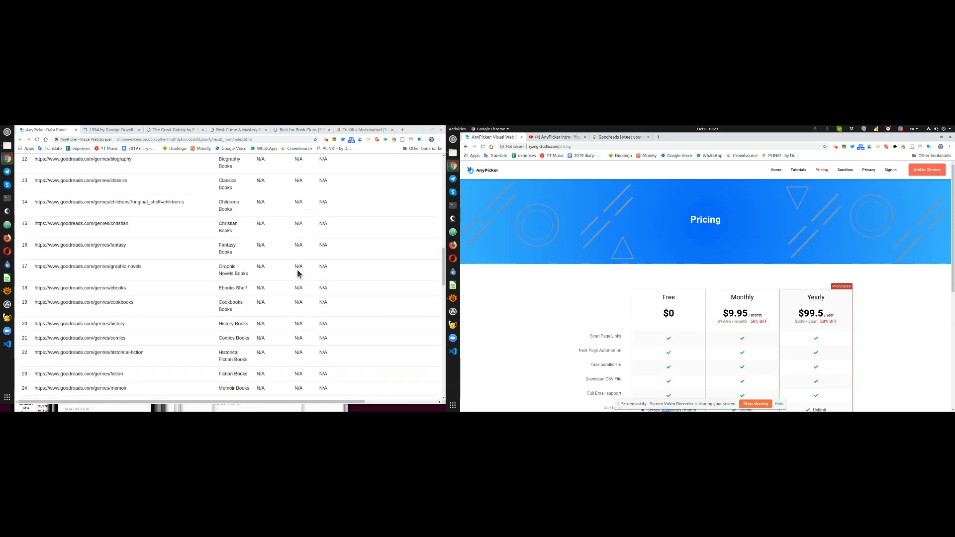
{"action": "scroll", "coordinate": [298, 274], "scroll_direction": "up", "scroll_amount": 8}
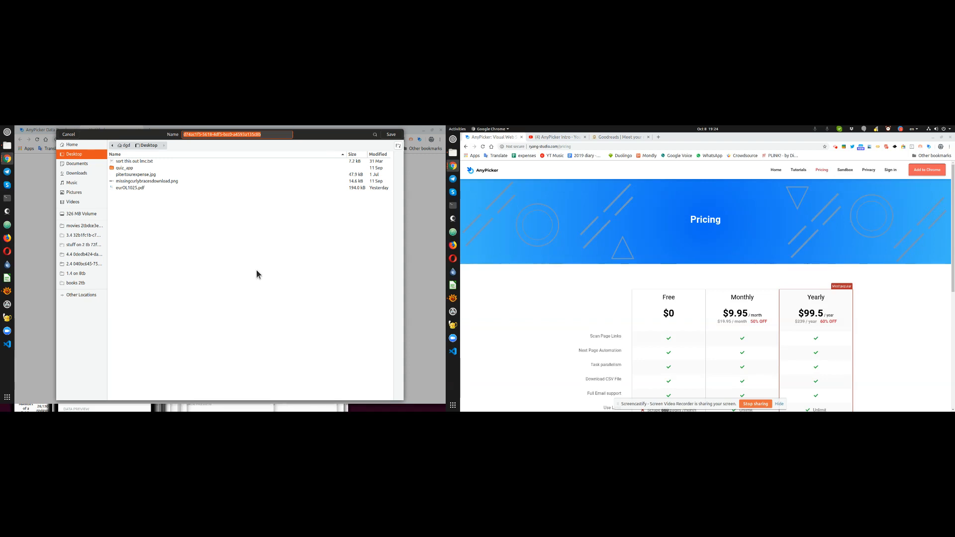
- Add the .csv extension to the proposed file name and save the collected data in the Desktop folder
{"action": "left_click", "coordinate": [268, 135]}
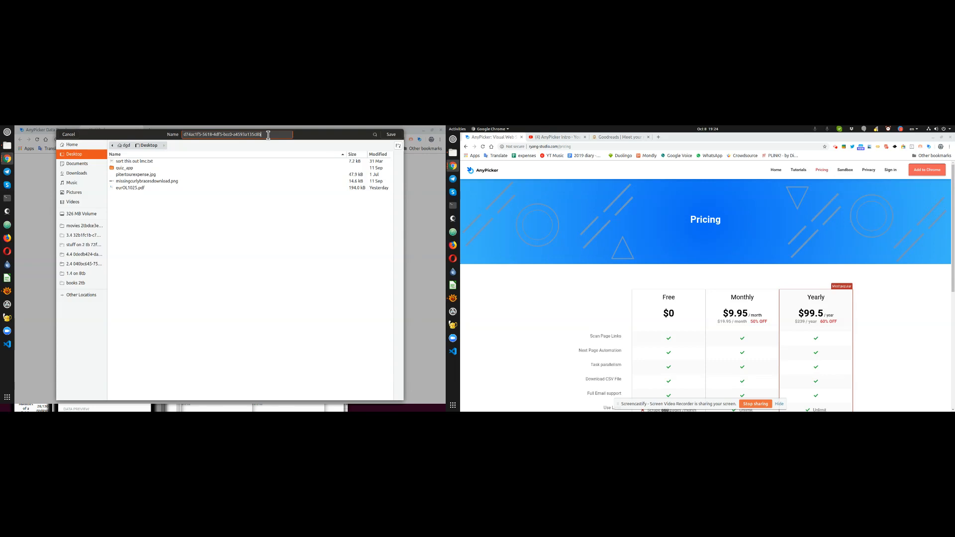
{"action": "type", "text": ".txt"}
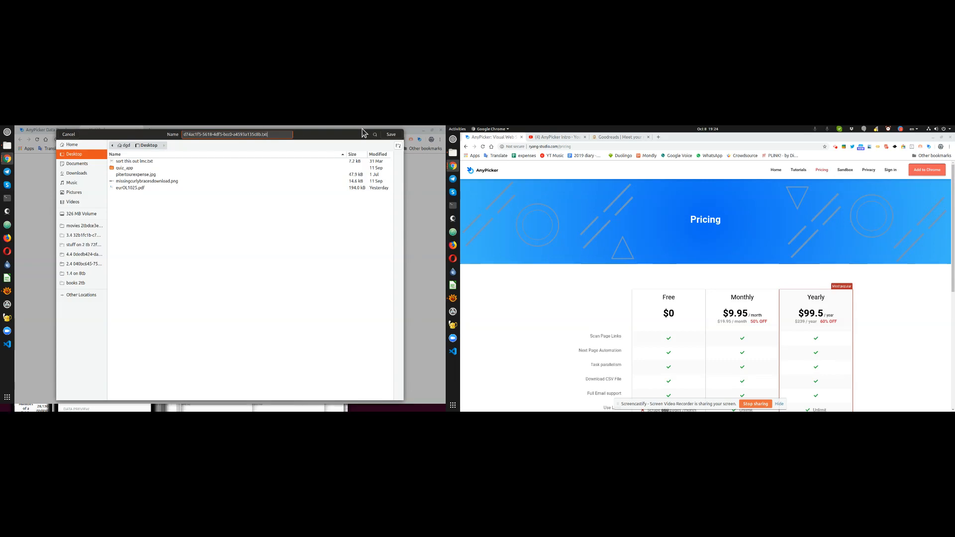
{"action": "key", "text": "BackSpace"}
{"action": "key", "text": "BackSpace"}
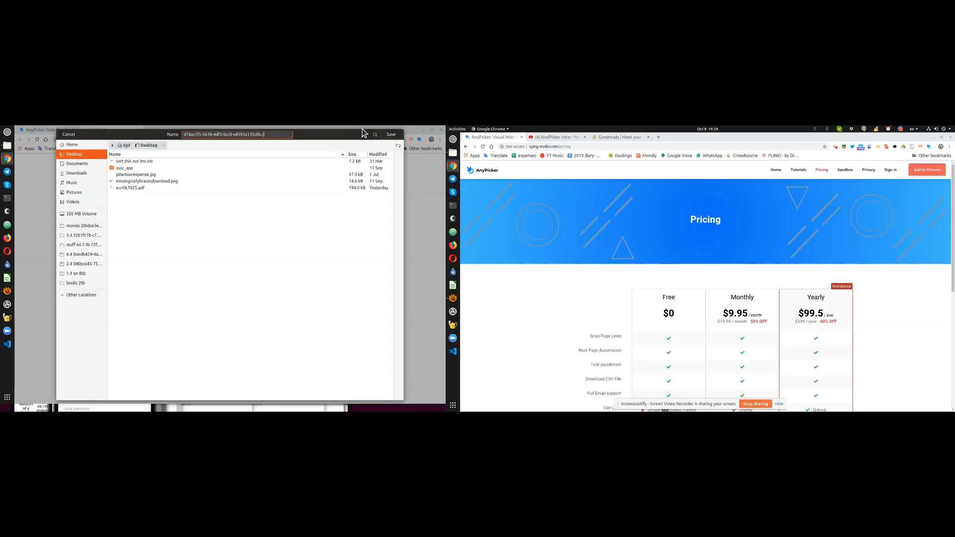
{"action": "key", "text": "BackSpace"}
{"action": "type", "text": "csv"}
{"action": "left_click", "coordinate": [391, 138]}
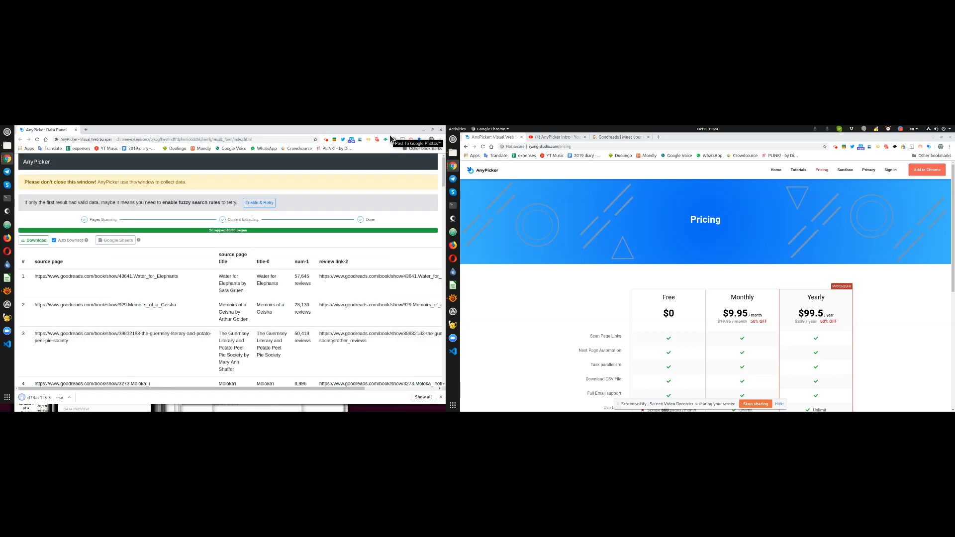
- Open the downloaded CSV file in LibreOffice Calc, importing it as Unicode (UTF-8) with tab, comma and semicolon separators, and dismiss the startup tip
{"action": "right_click", "coordinate": [51, 399]}
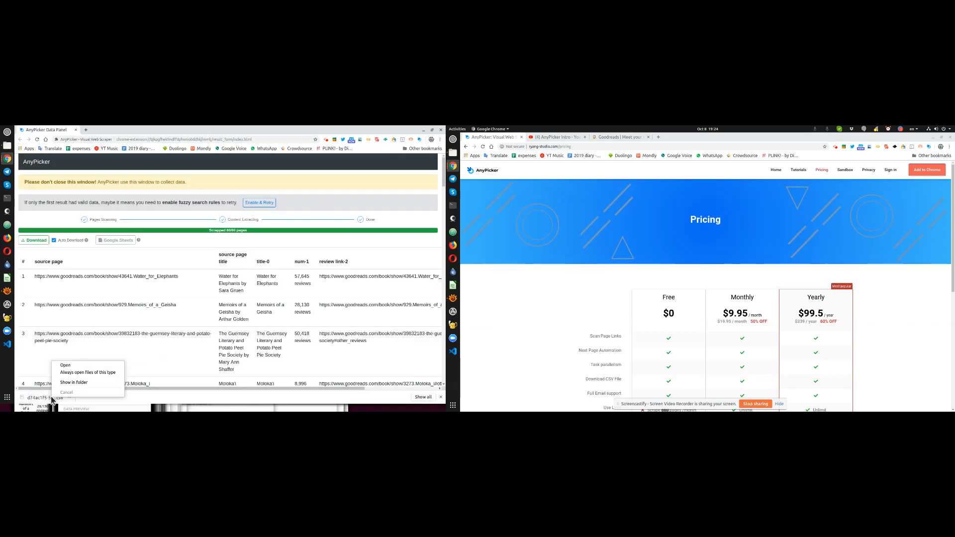
{"action": "left_click", "coordinate": [75, 368]}
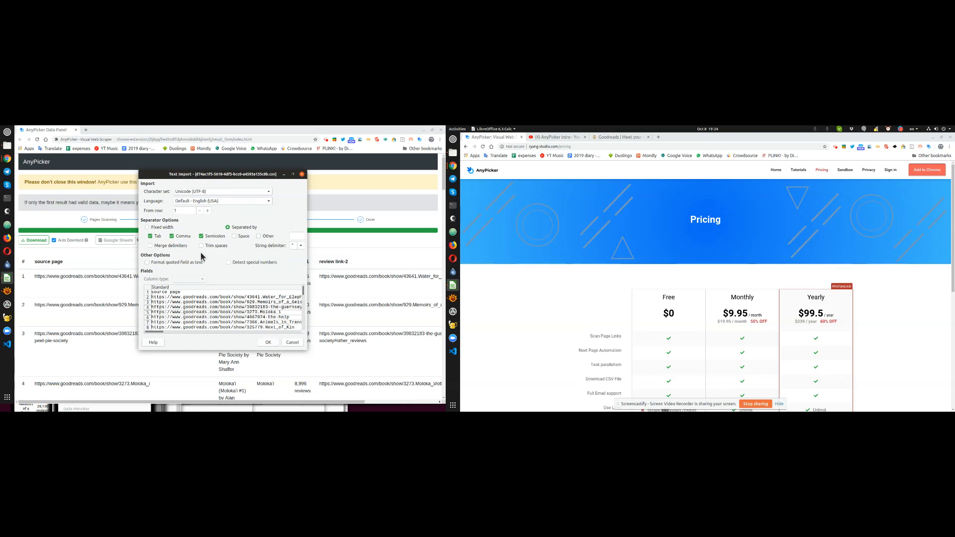
{"action": "left_click", "coordinate": [292, 175]}
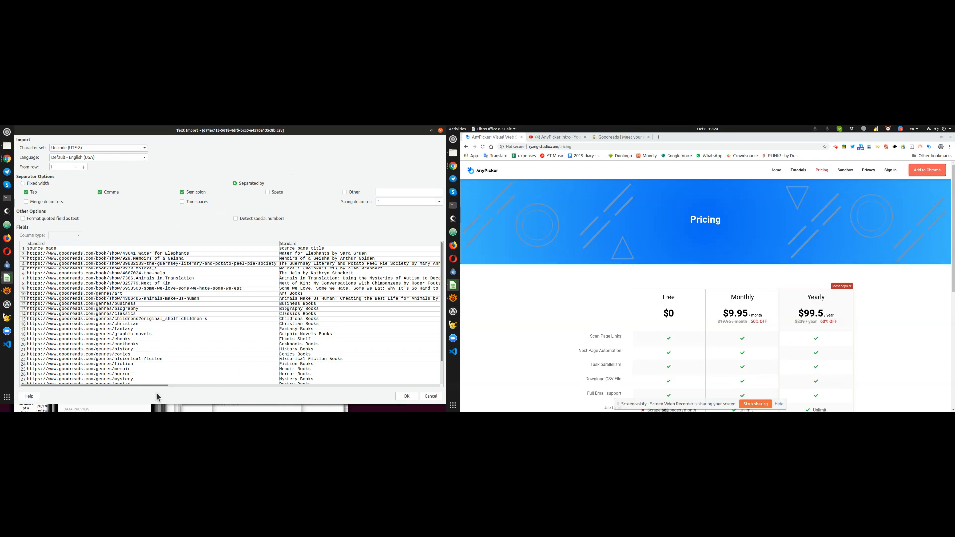
{"action": "left_click_drag", "start_coordinate": [158, 386], "coordinate": [204, 380]}
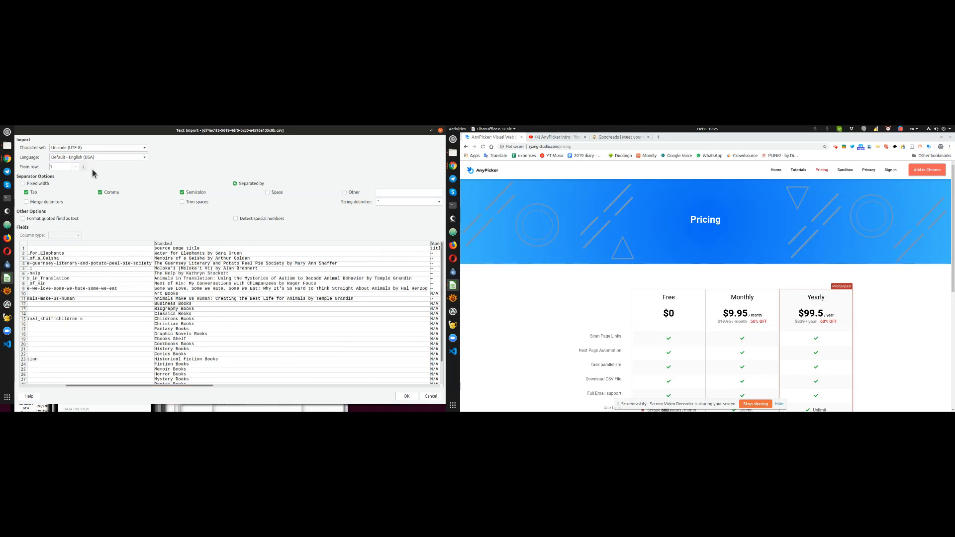
{"action": "left_click", "coordinate": [406, 397]}
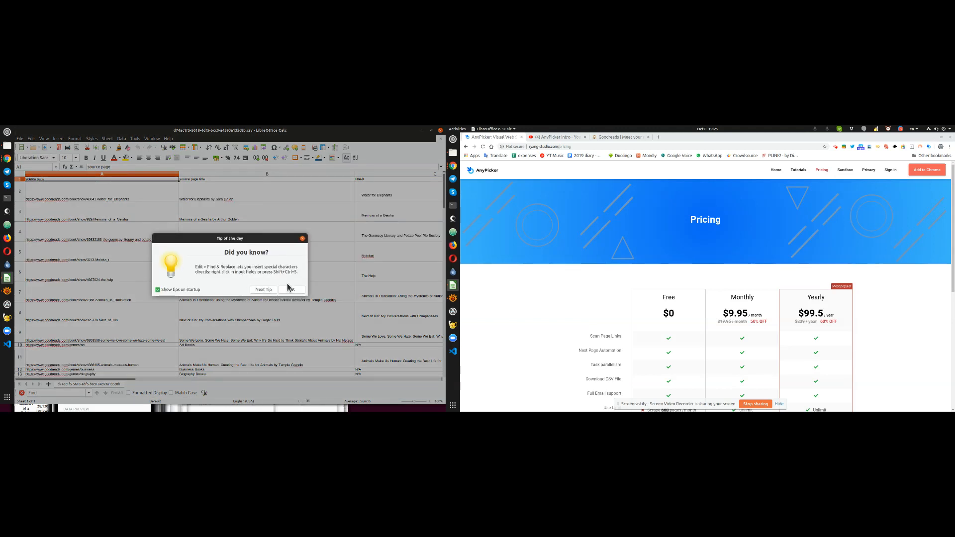
{"action": "left_click", "coordinate": [302, 239]}
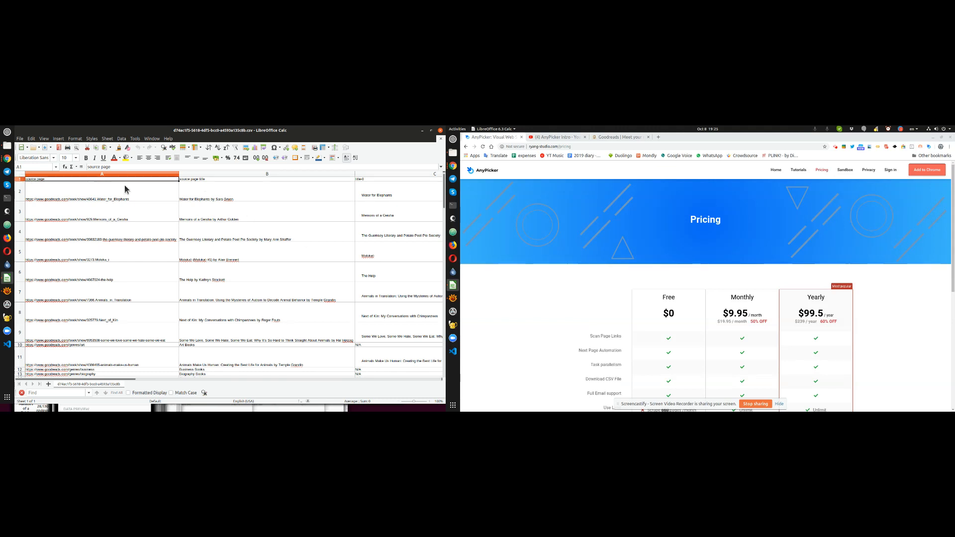
- Examine the imported spreadsheet's columns and all its rows, including source pages, titles, review counts and review links
{"action": "left_click", "coordinate": [195, 178]}
{"action": "key", "text": "Right"}
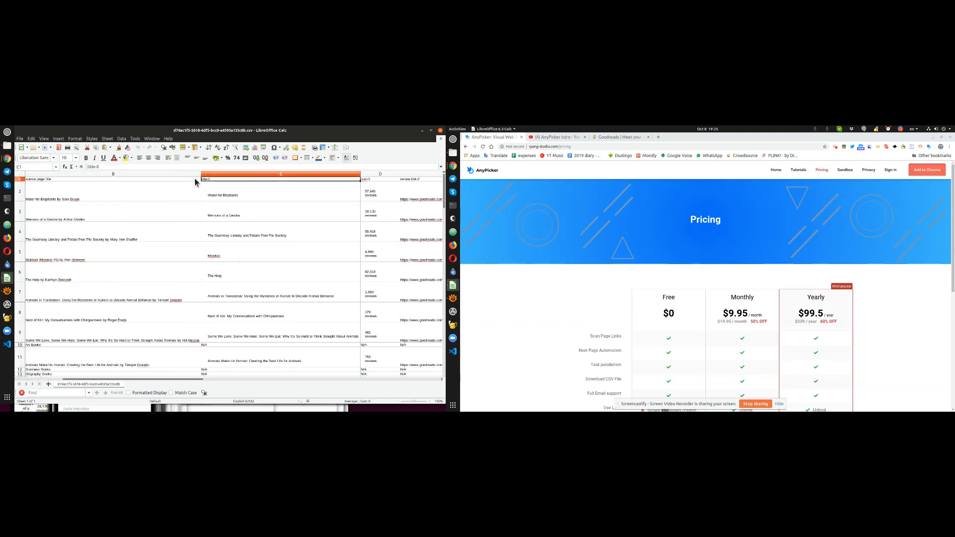
{"action": "key", "text": "Right"}
{"action": "key", "text": "Right"}
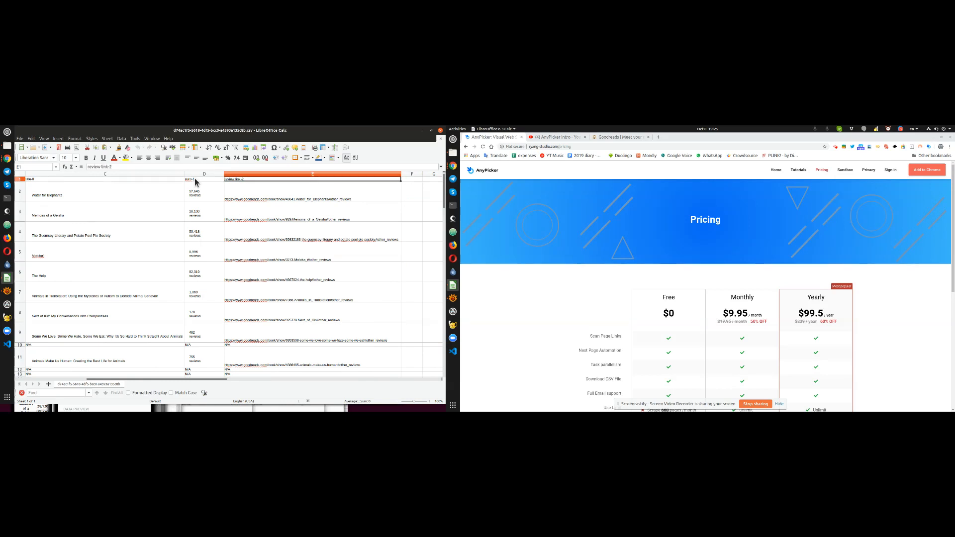
{"action": "key", "text": "Home"}
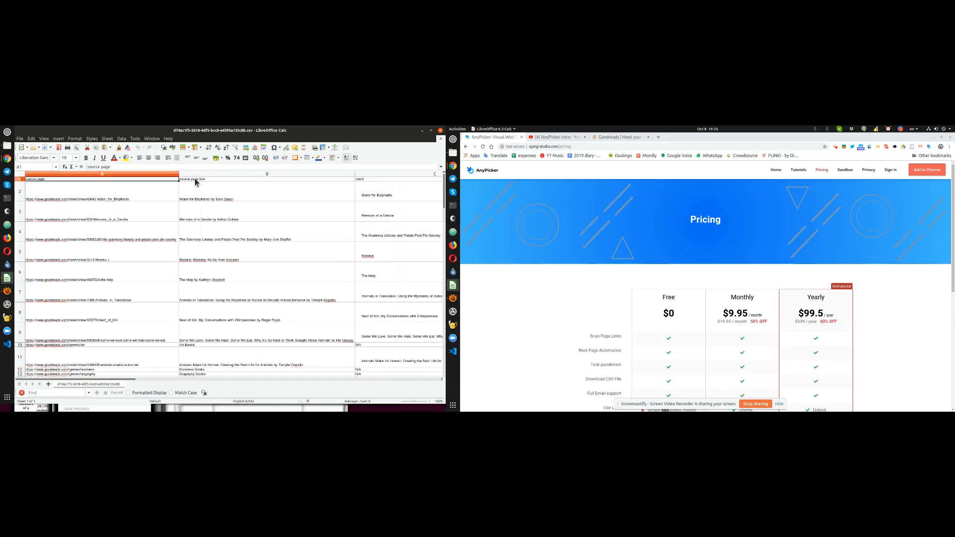
{"action": "scroll", "coordinate": [234, 269], "scroll_direction": "down", "scroll_amount": 7}
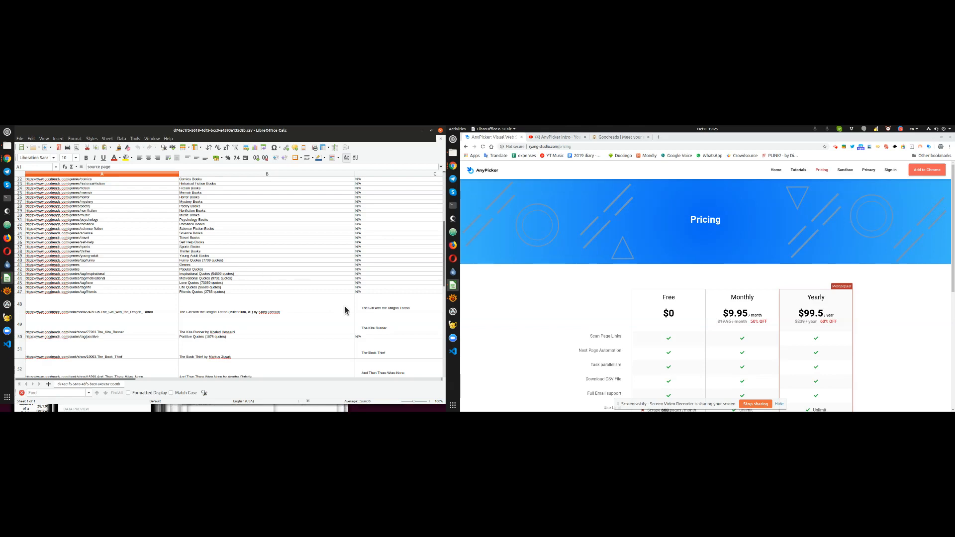
{"action": "scroll", "coordinate": [377, 312], "scroll_direction": "down", "scroll_amount": 4}
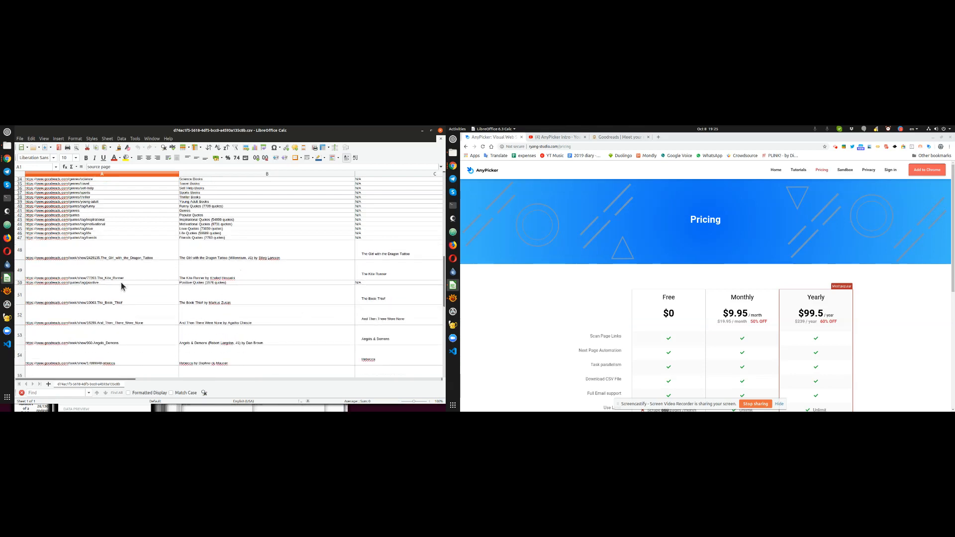
{"action": "scroll", "coordinate": [252, 300], "scroll_direction": "down", "scroll_amount": 8}
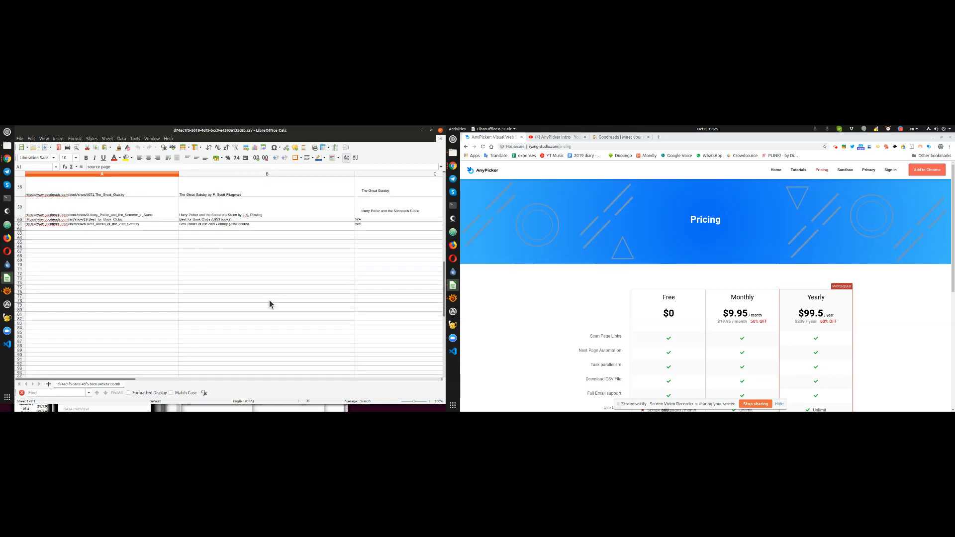
{"action": "scroll", "coordinate": [291, 287], "scroll_direction": "up", "scroll_amount": 5}
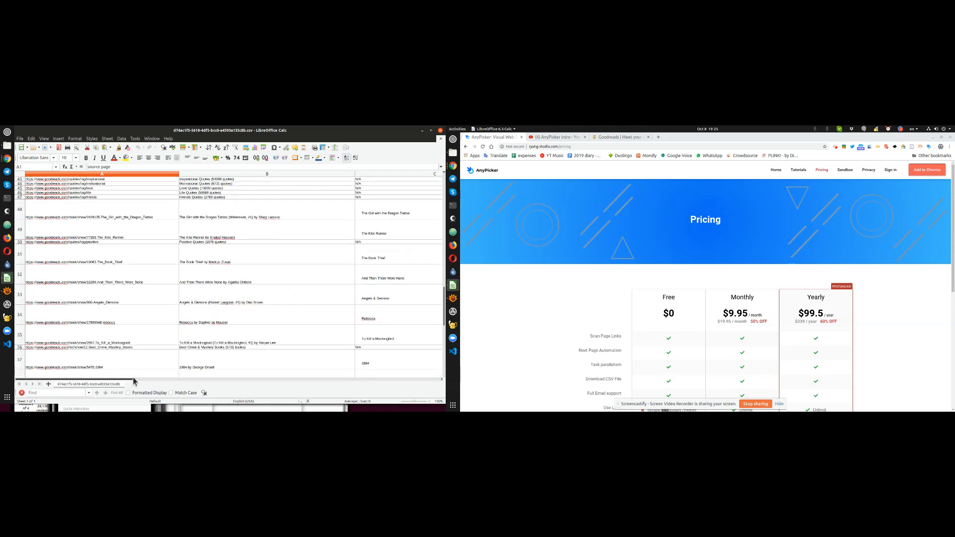
{"action": "left_click_drag", "start_coordinate": [133, 377], "coordinate": [279, 375]}
{"action": "scroll", "coordinate": [258, 273], "scroll_direction": "up", "scroll_amount": 1}
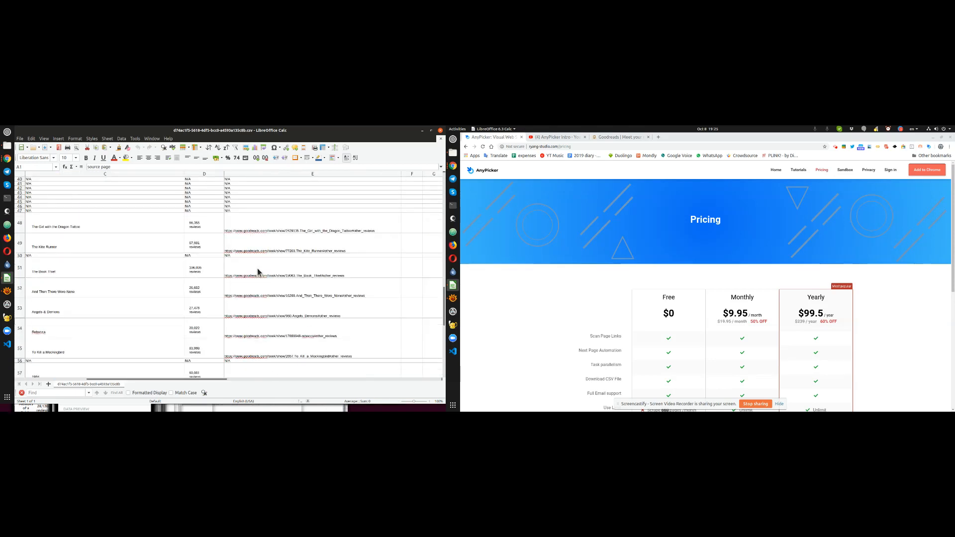
{"action": "scroll", "coordinate": [257, 272], "scroll_direction": "up", "scroll_amount": 13}
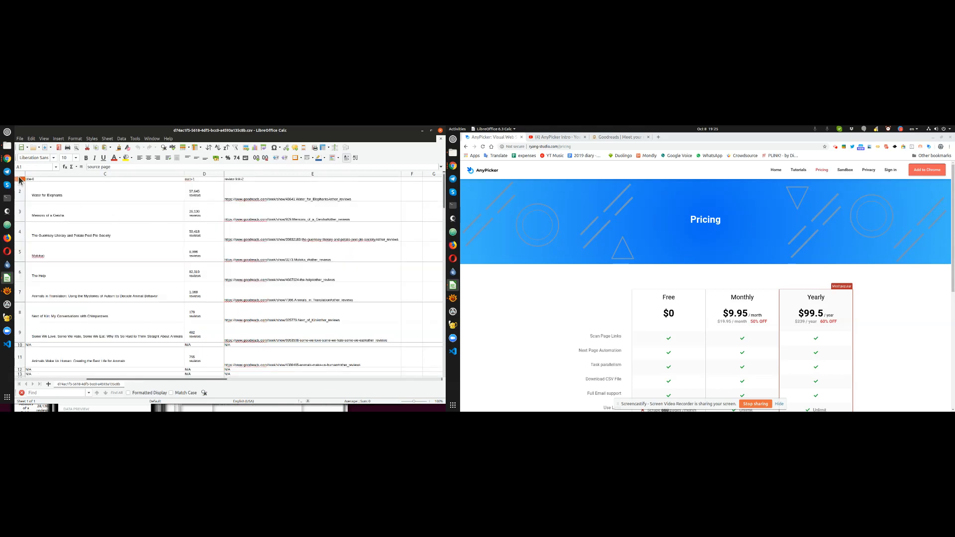
{"action": "left_click_drag", "start_coordinate": [208, 377], "coordinate": [107, 379]}
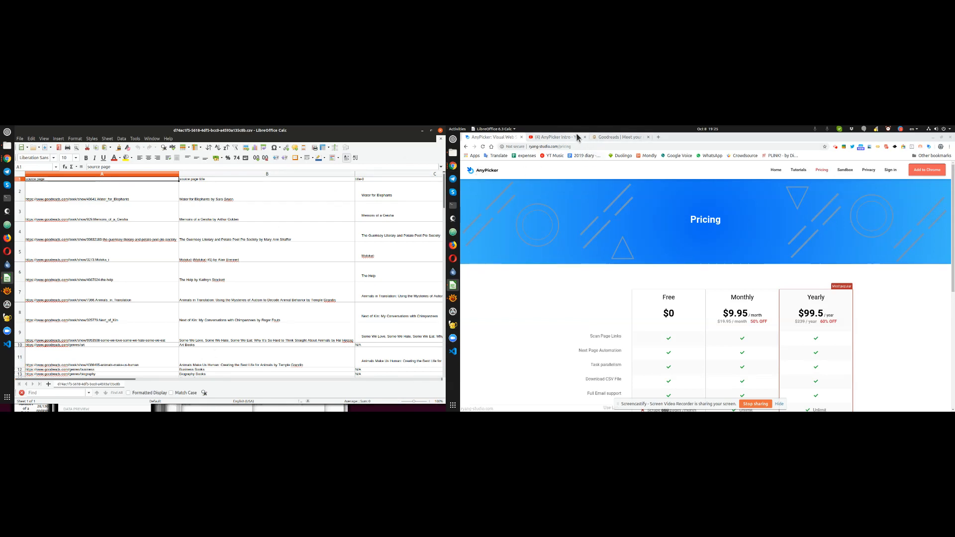
- Switch to the AnyPicker Intro video on YouTube in the Chrome window
{"action": "left_click", "coordinate": [557, 137]}
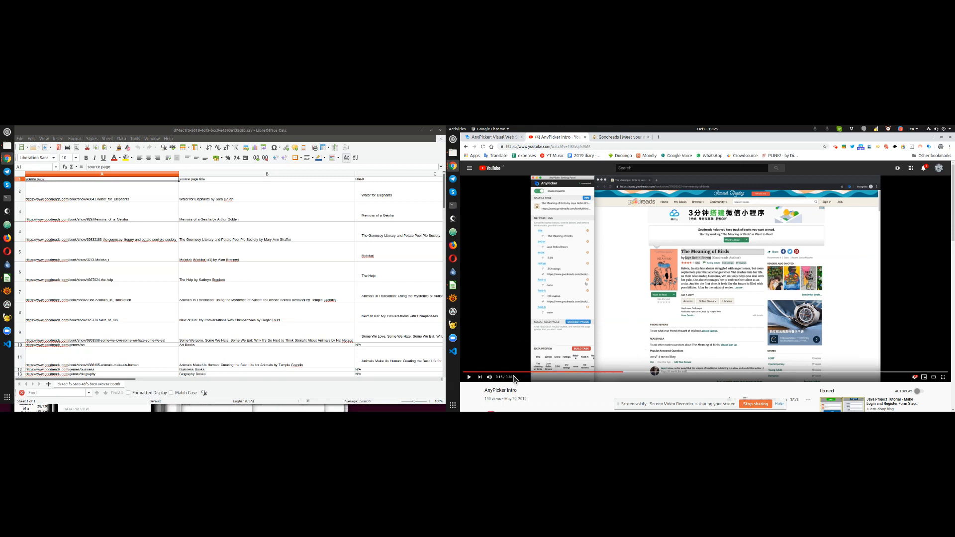